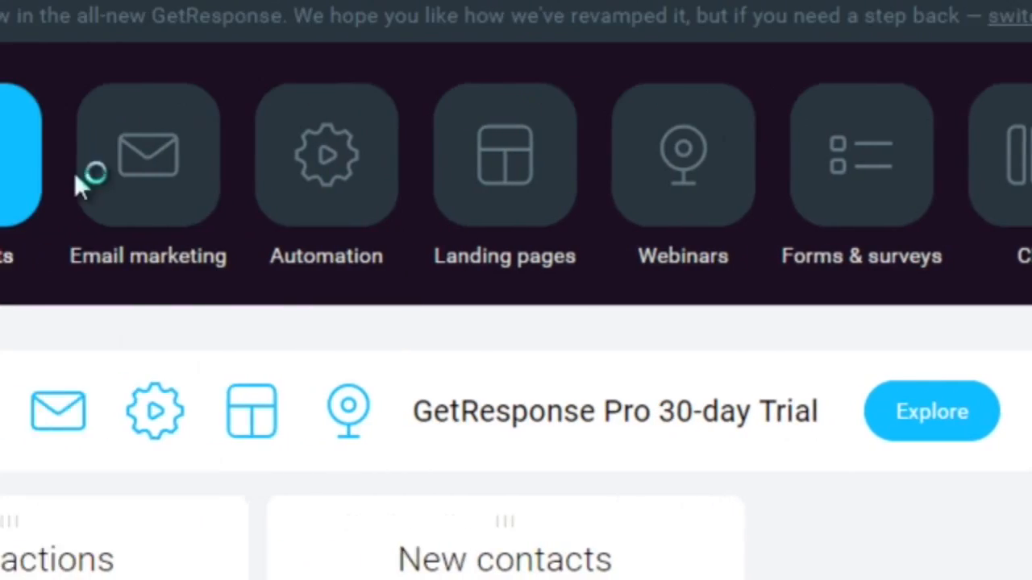
# - Open the Email marketing and Landing pages sections in separate new browser tabs
pyautogui.rightClick(298, 184)
pyautogui.click(300, 185)
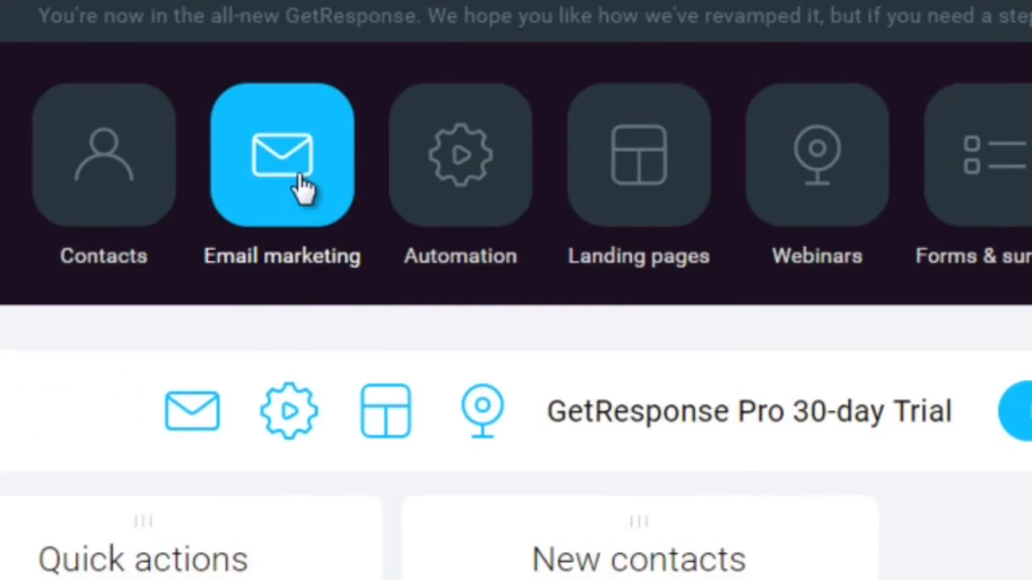
pyautogui.rightClick(650, 152)
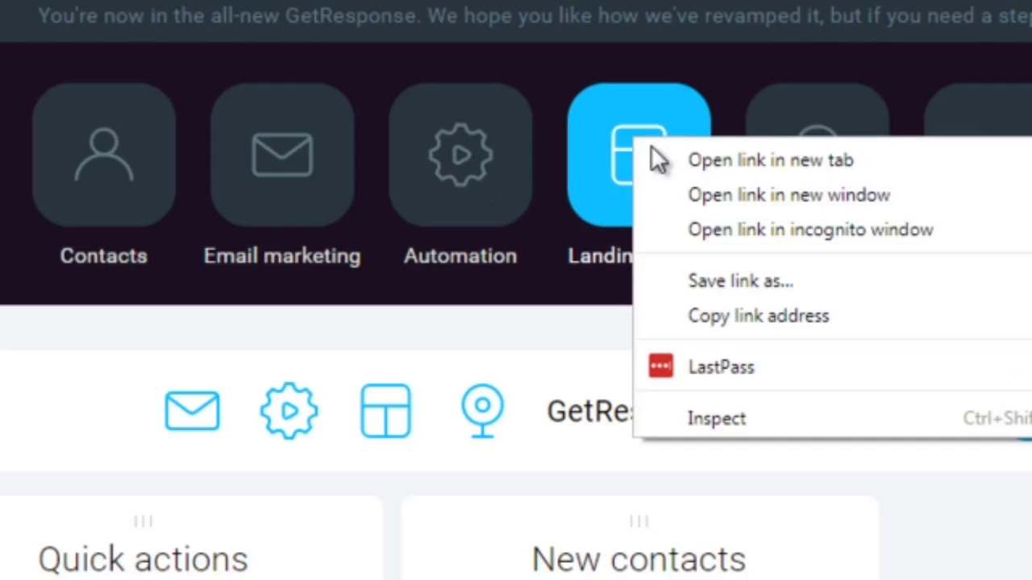
pyautogui.click(666, 161)
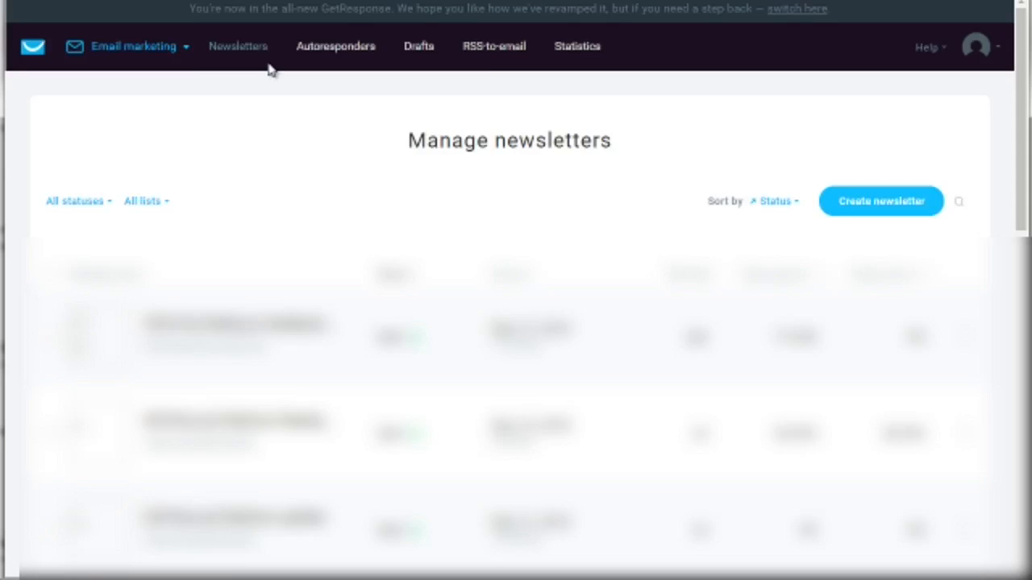
# - Start a new contact list in the Contacts section and name it newtestlist1
pyautogui.moveTo(141, 59)
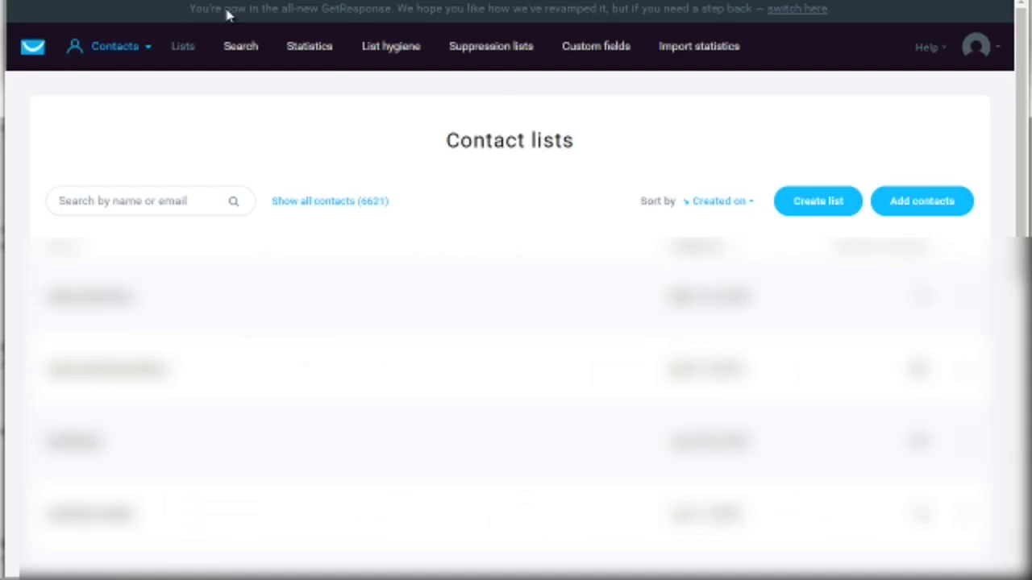
pyautogui.click(124, 50)
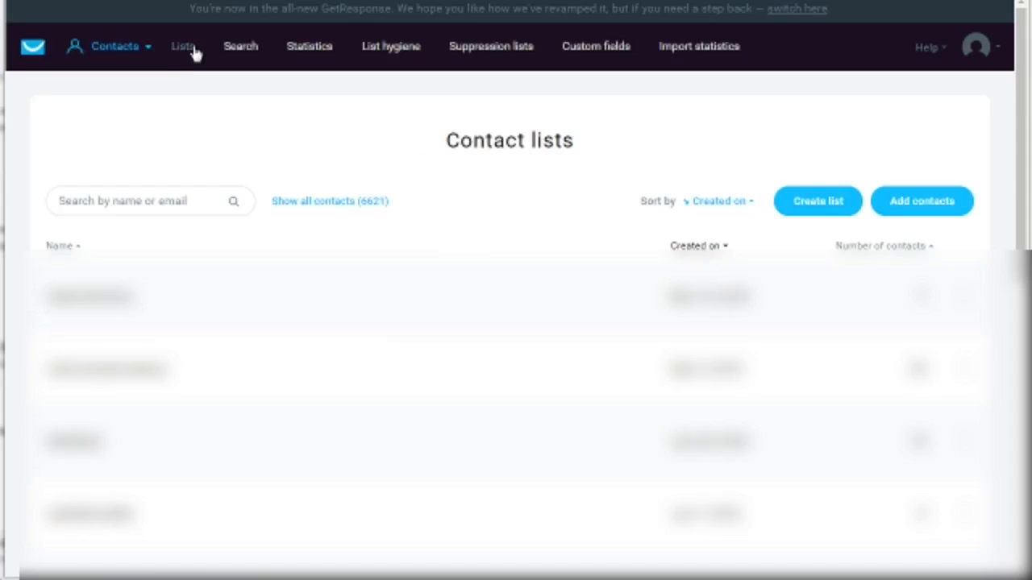
pyautogui.click(818, 202)
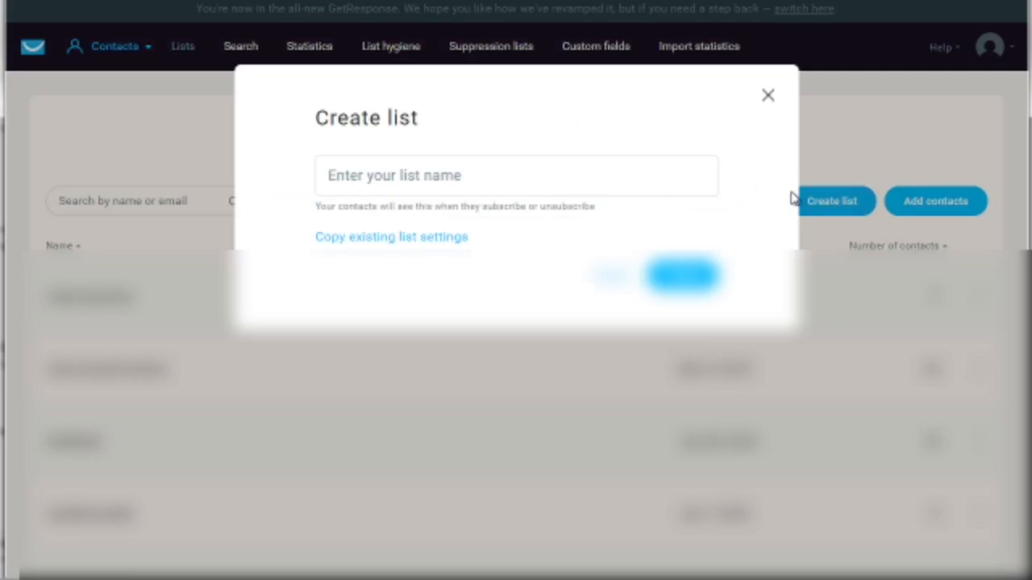
pyautogui.click(393, 170)
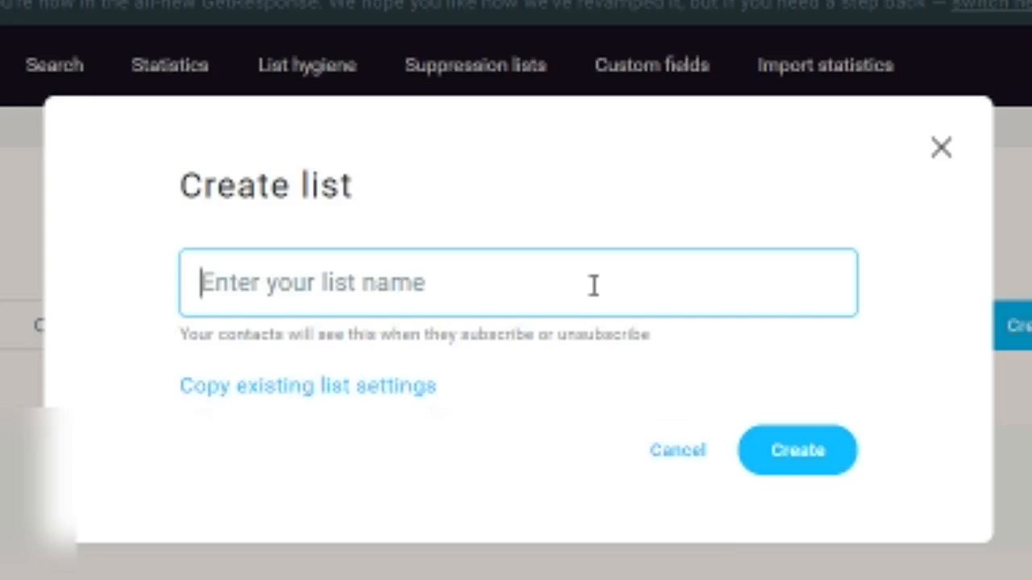
pyautogui.write('newtestlist1')
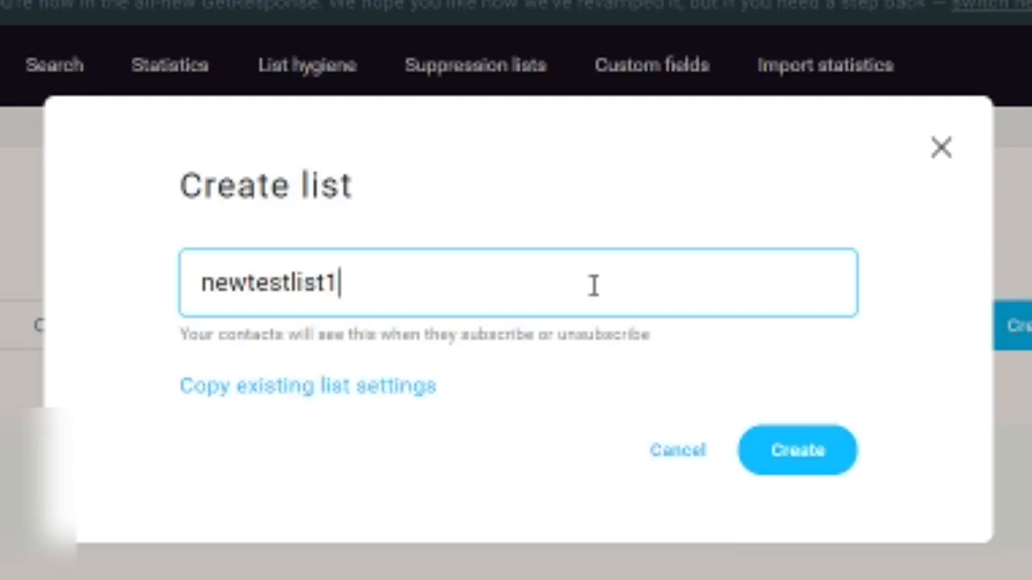
pyautogui.hotkey('ctrl', 'a')
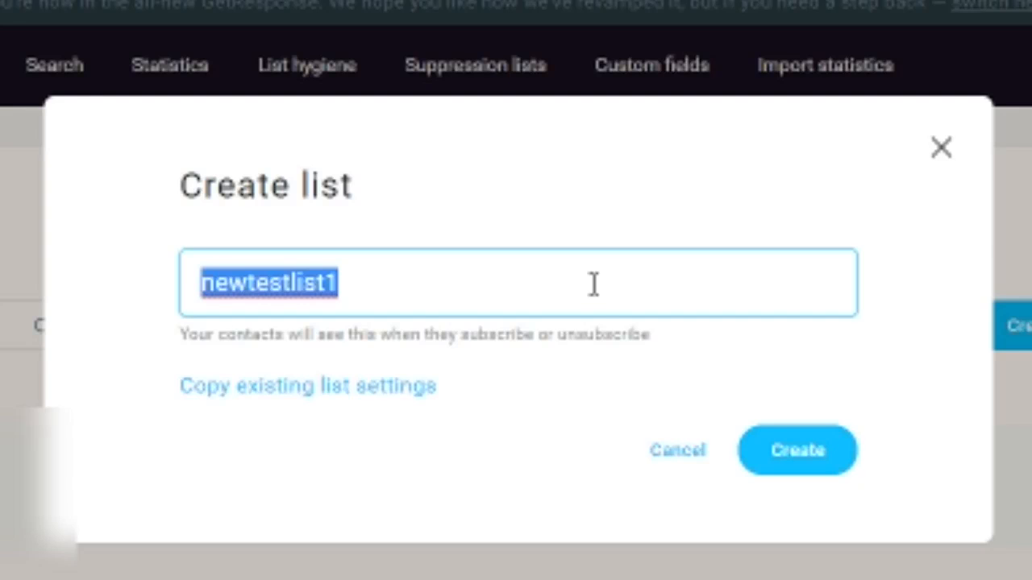
pyautogui.click(507, 241)
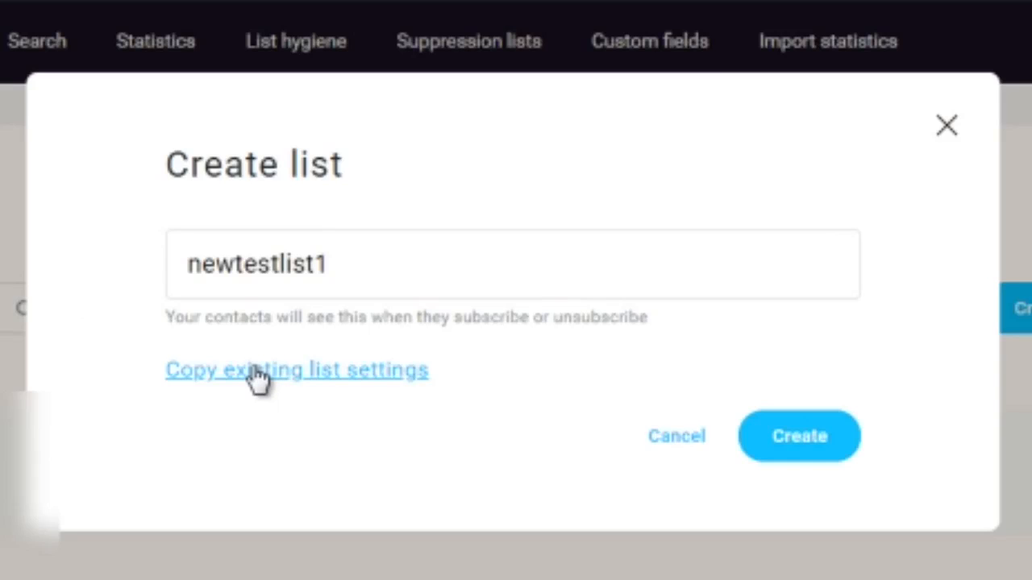
# - Try the option to copy existing list settings, remove it, and create the list without copied settings
pyautogui.click(258, 372)
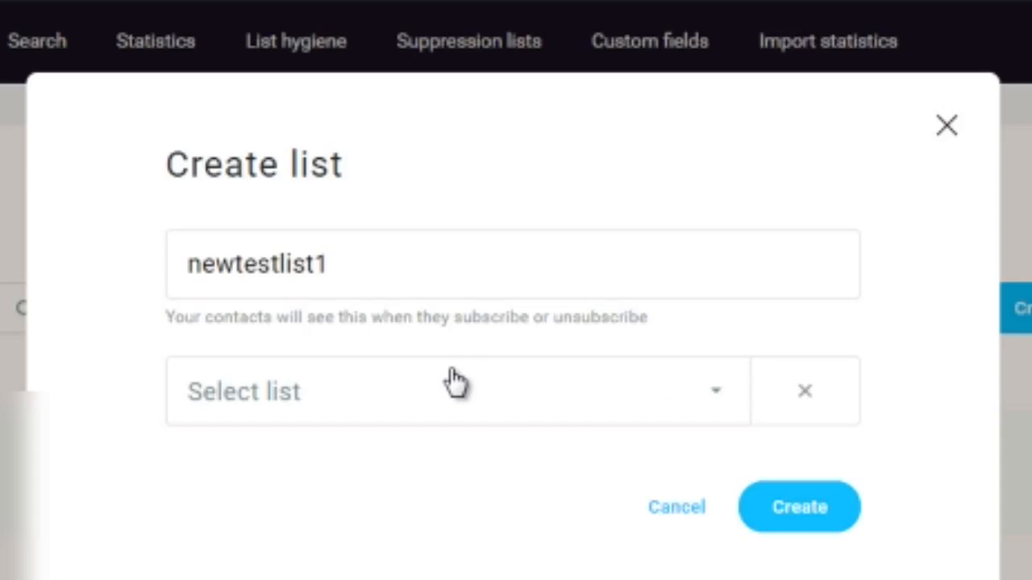
pyautogui.click(813, 520)
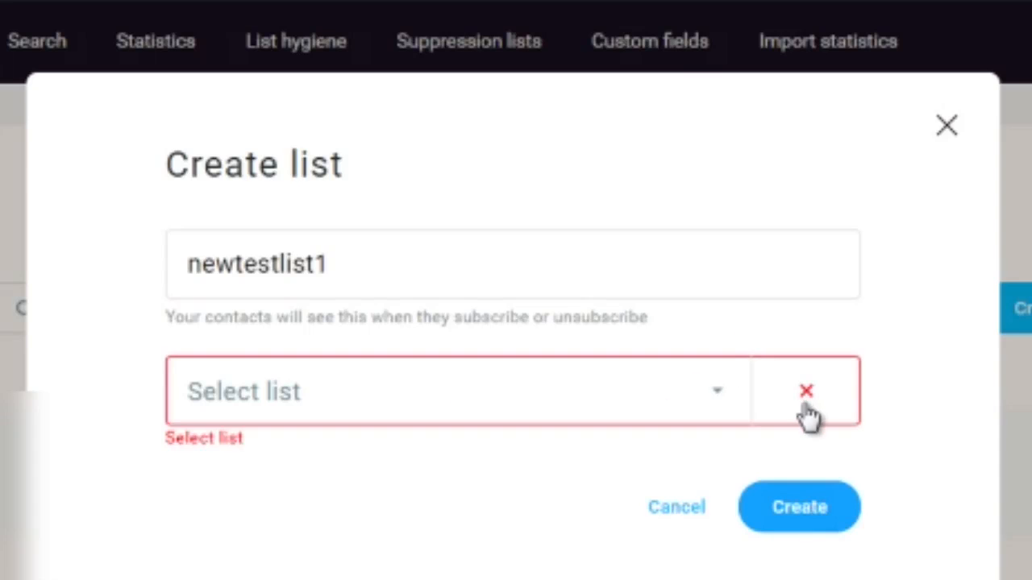
pyautogui.click(804, 399)
pyautogui.click(813, 456)
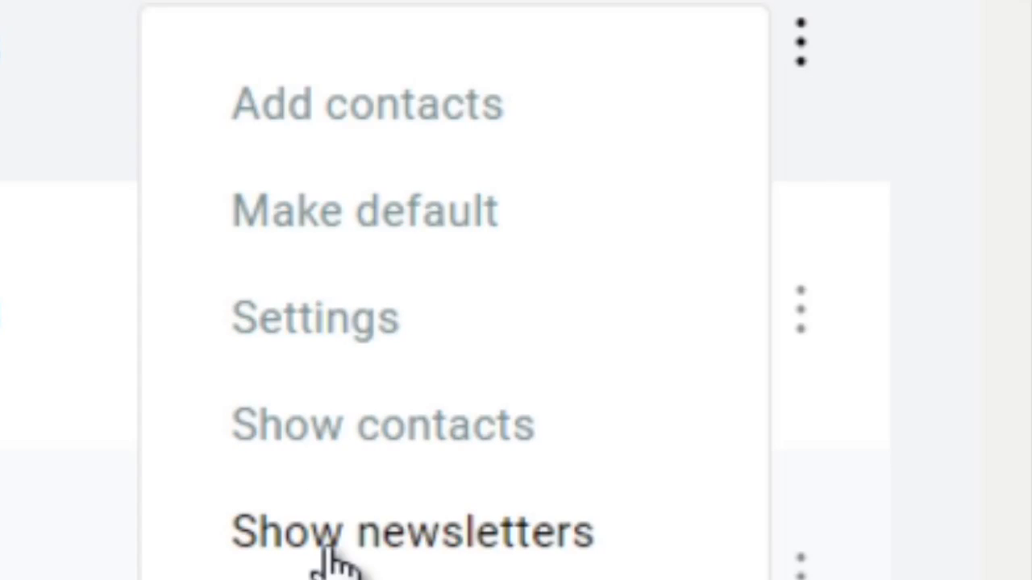
# - Open the settings of the newtestlist1 contact list
pyautogui.scroll(-1, 334, 560)
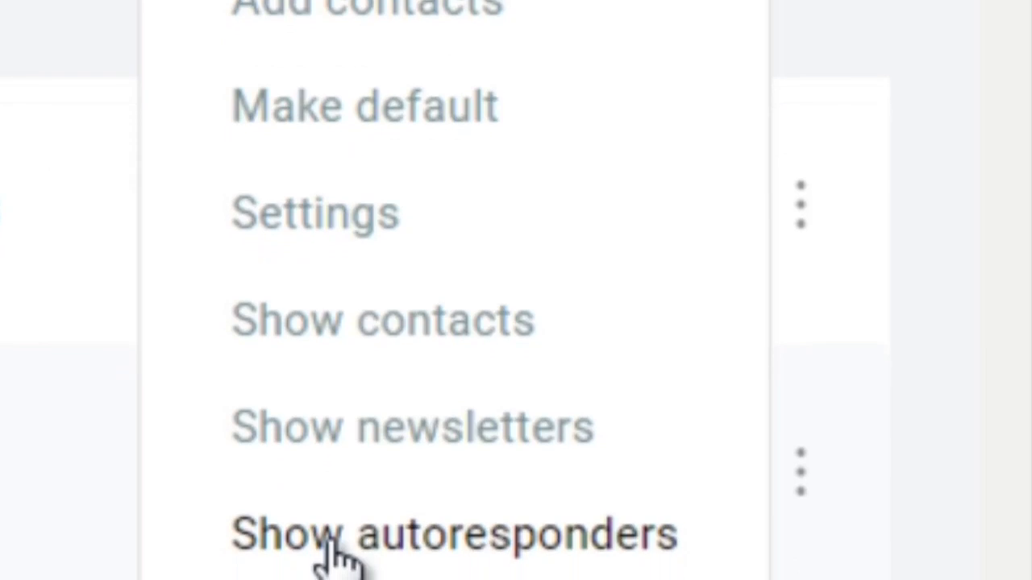
pyautogui.rightClick(347, 221)
pyautogui.click(343, 224)
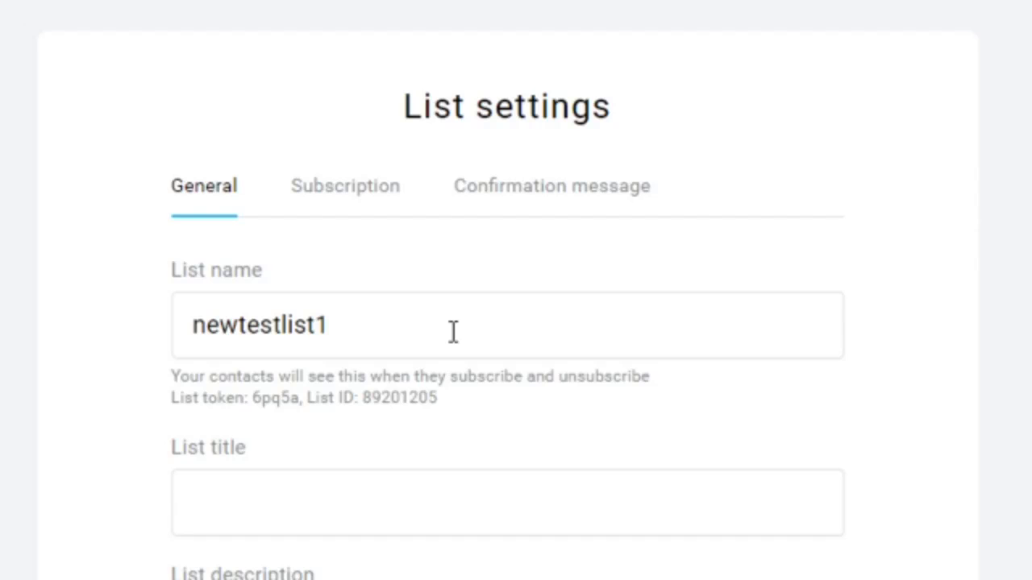
# - Examine the General list settings, including the list name, title, description and category choices
pyautogui.click(447, 324)
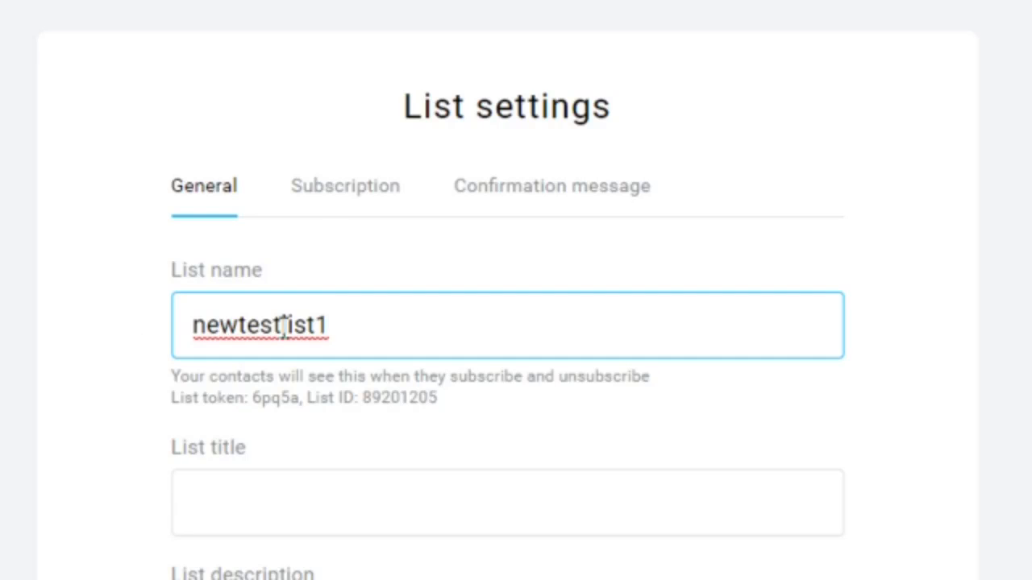
pyautogui.click(900, 235)
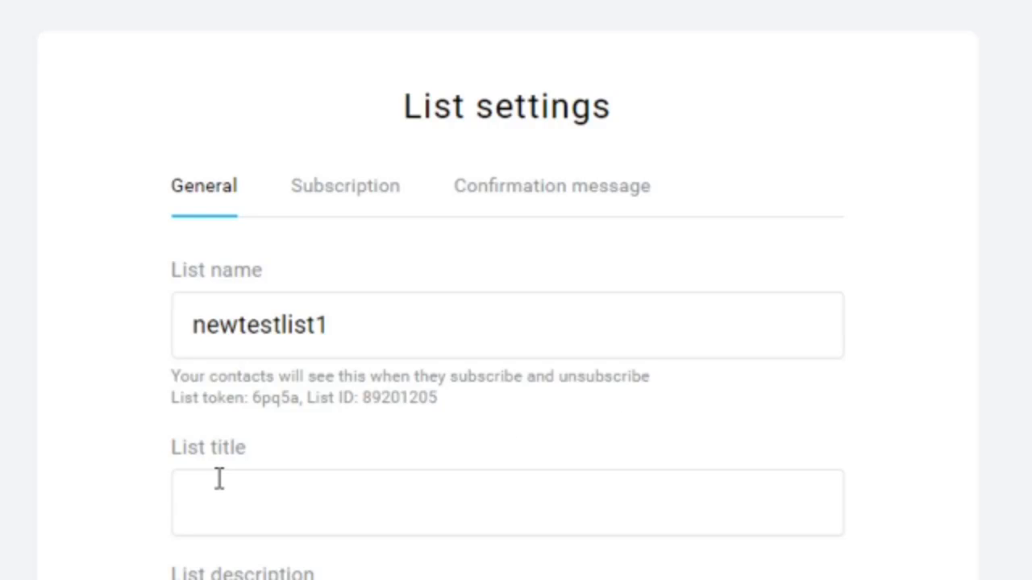
pyautogui.click(299, 491)
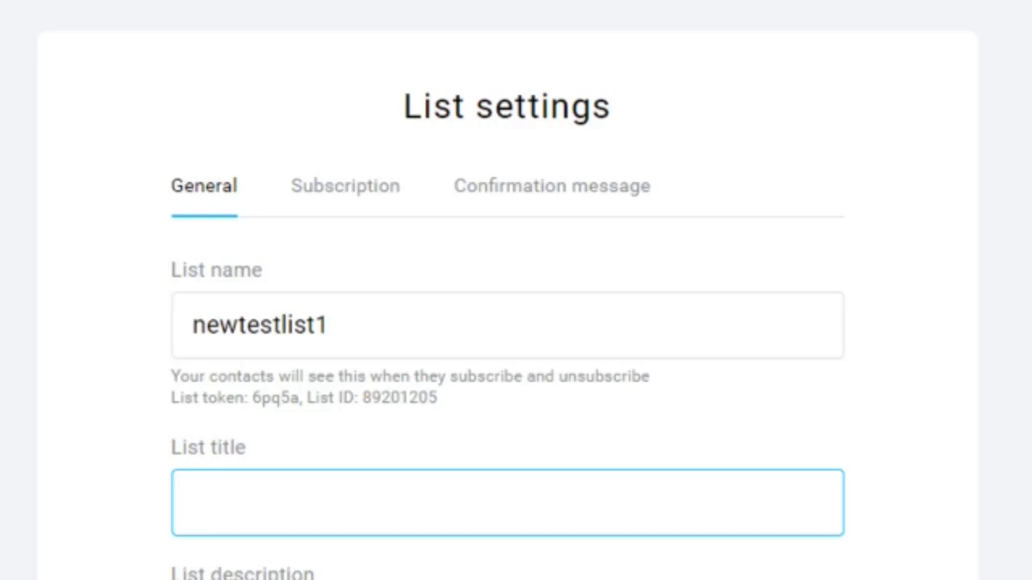
pyautogui.click(456, 363)
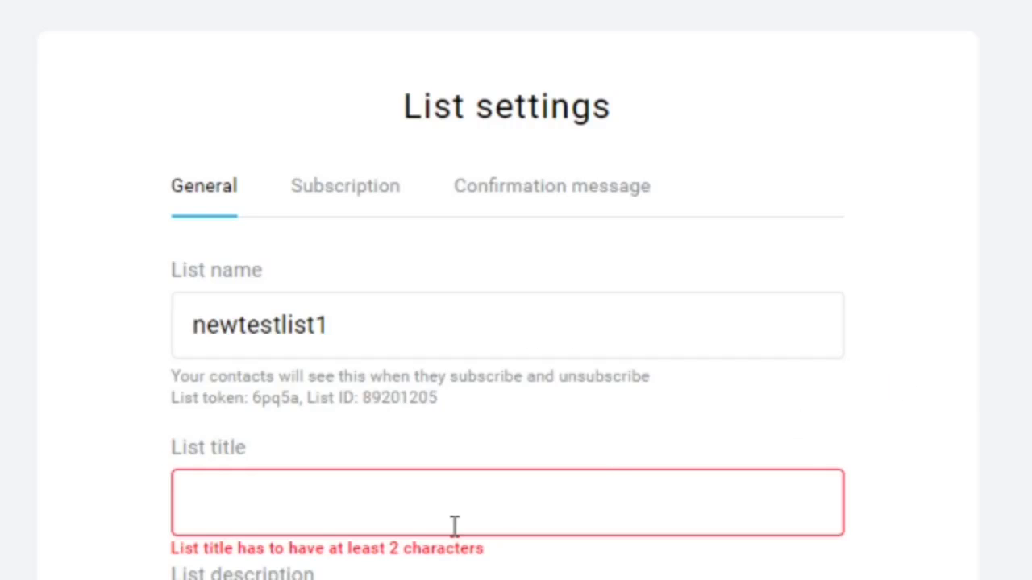
pyautogui.scroll(-2, 462, 571)
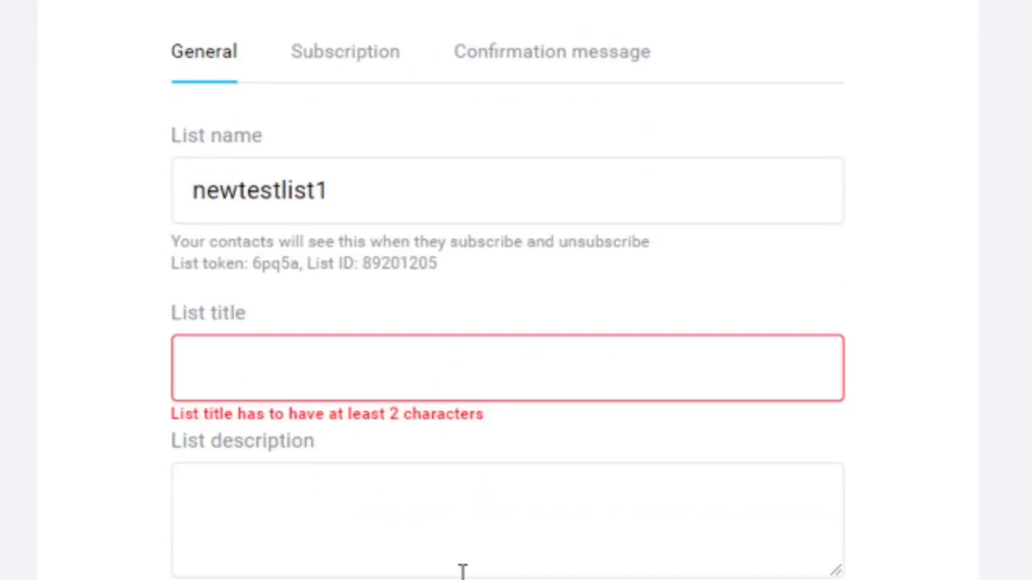
pyautogui.scroll(-2, 463, 571)
pyautogui.scroll(2, 403, 556)
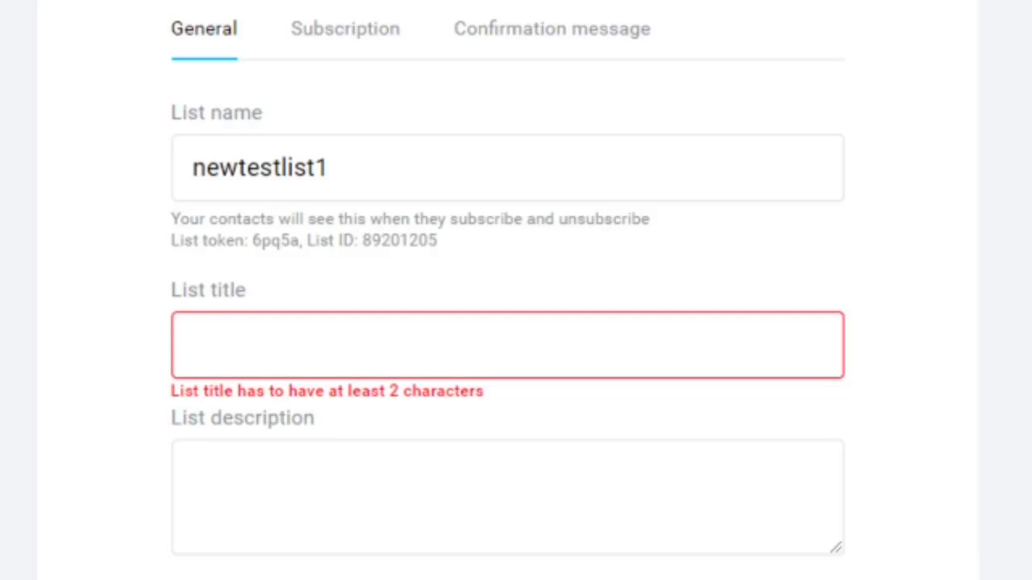
pyautogui.click(309, 539)
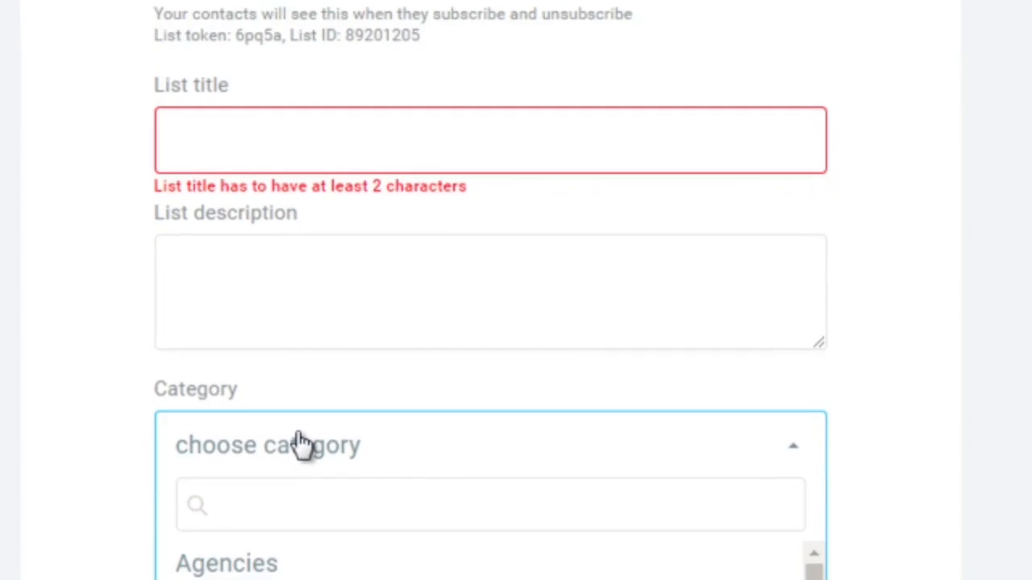
pyautogui.click(927, 343)
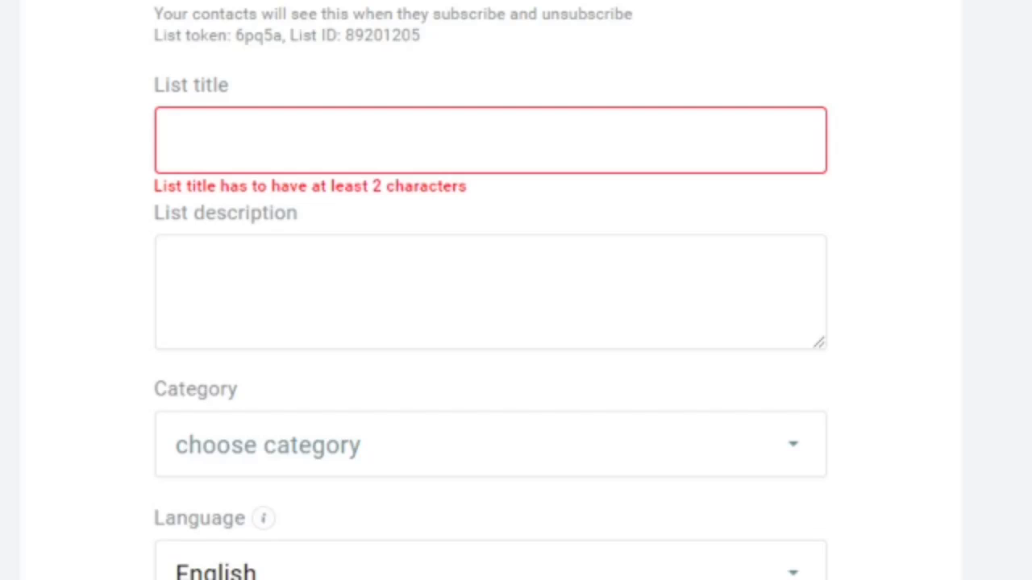
# - In the Subscription settings, turn off subscription notifications and require double opt-in for web and API subscriptions
pyautogui.click(325, 166)
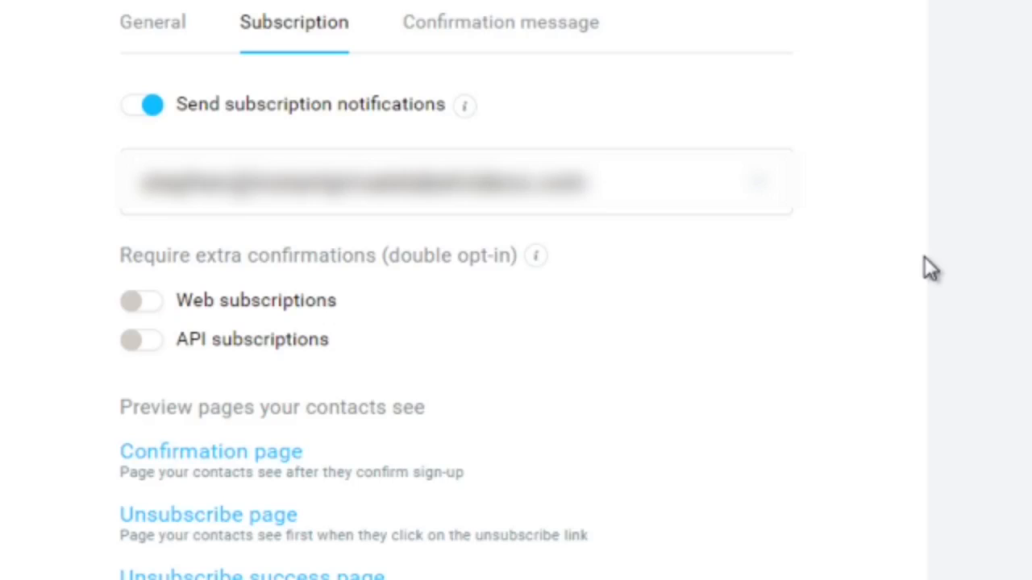
pyautogui.click(150, 109)
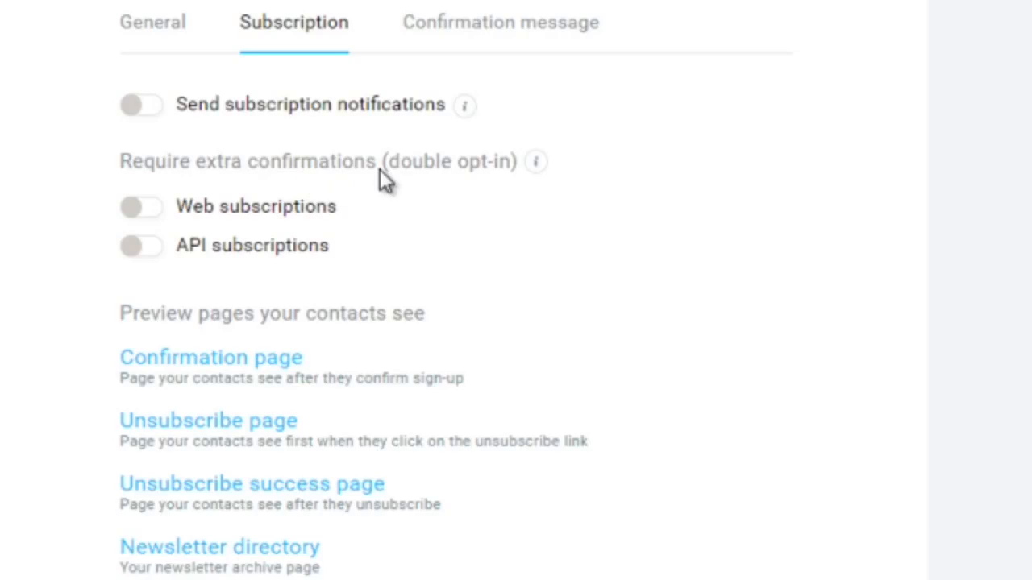
pyautogui.moveTo(513, 176)
pyautogui.click(138, 216)
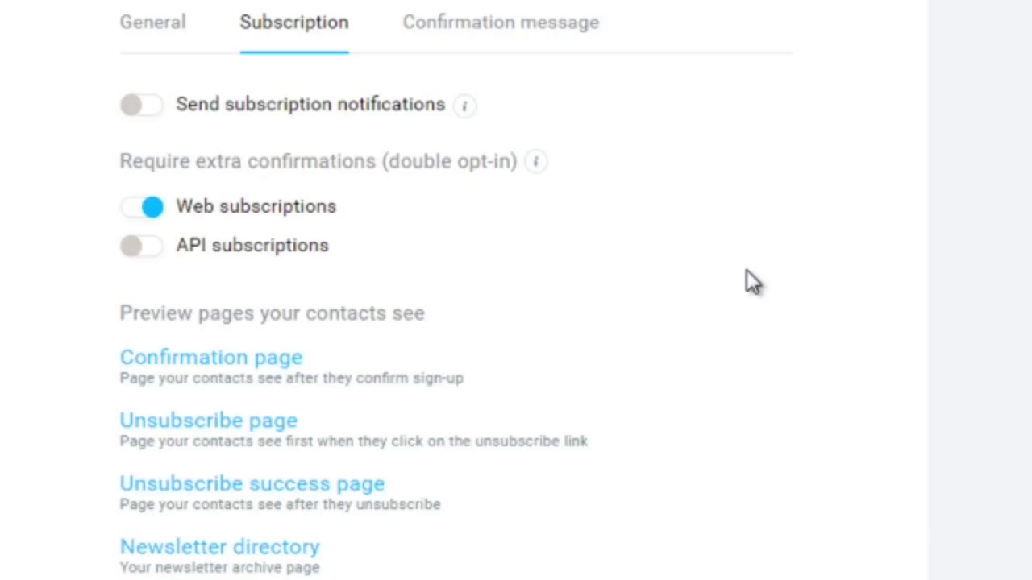
pyautogui.click(140, 247)
pyautogui.click(152, 256)
pyautogui.click(145, 252)
# - Review the preview pages contacts see and examine the list's confirmation message settings
pyautogui.moveTo(466, 378); pyautogui.dragTo(120, 382)
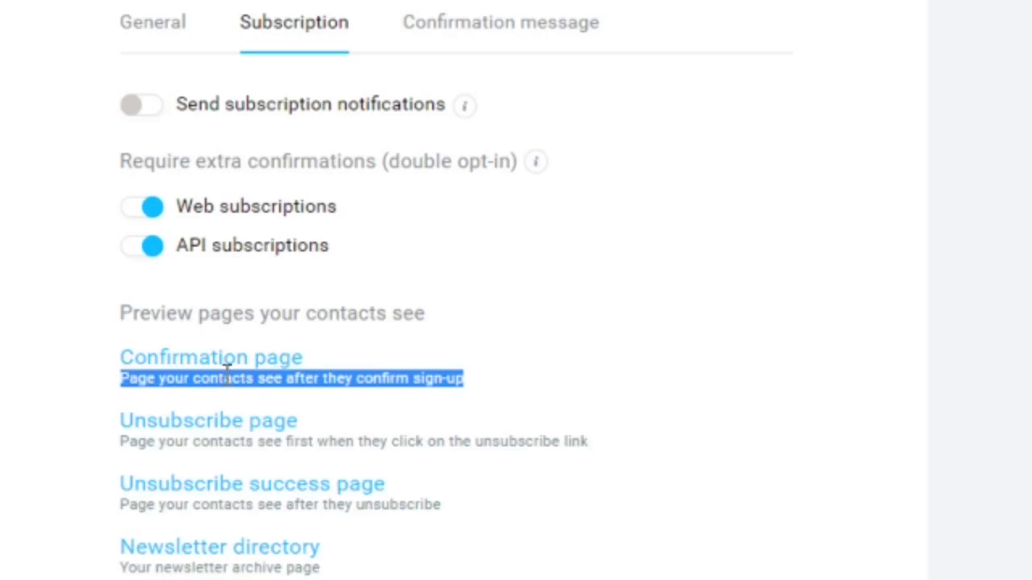
pyautogui.click(260, 446)
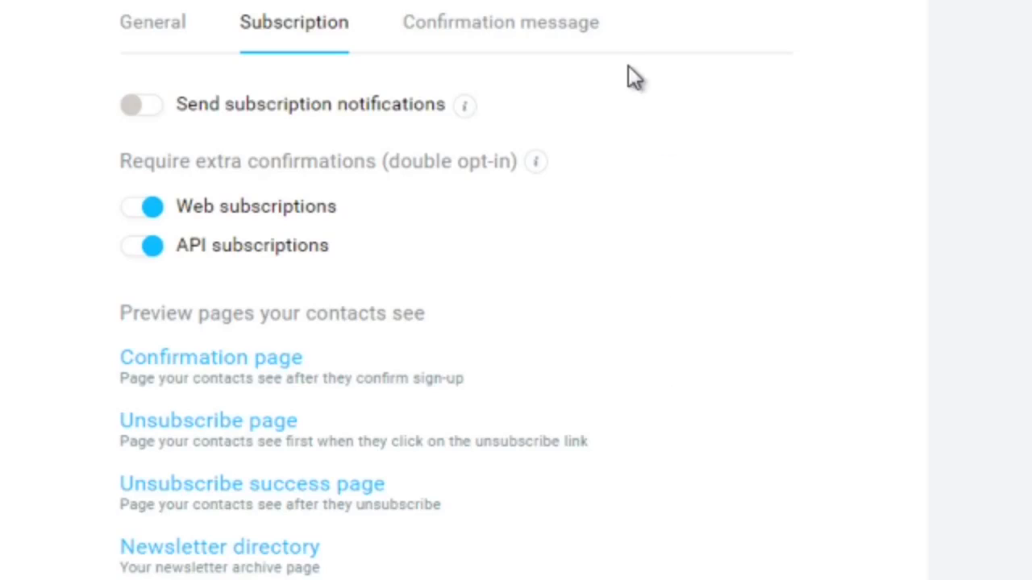
pyautogui.click(585, 32)
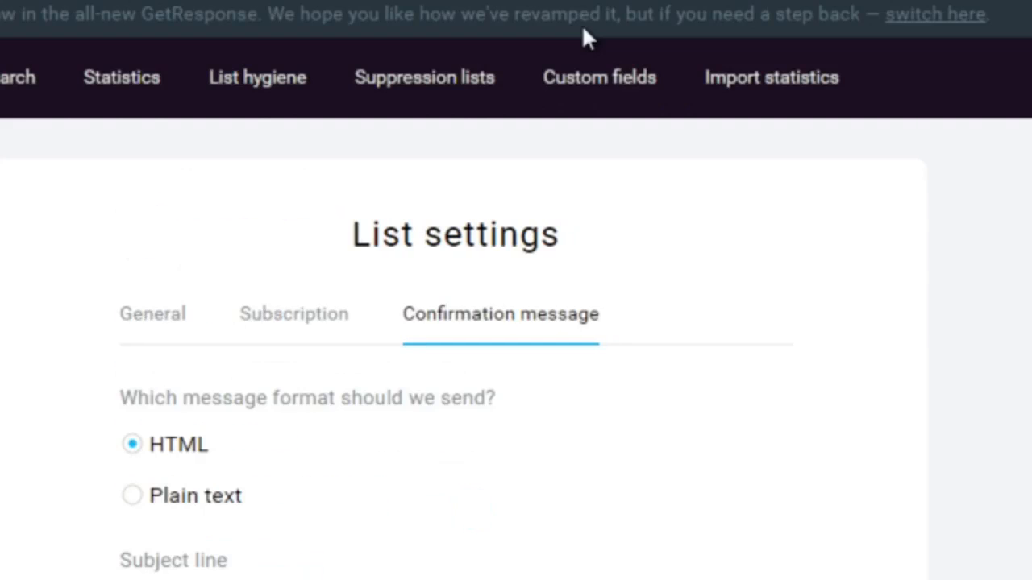
pyautogui.scroll(-3, 899, 404)
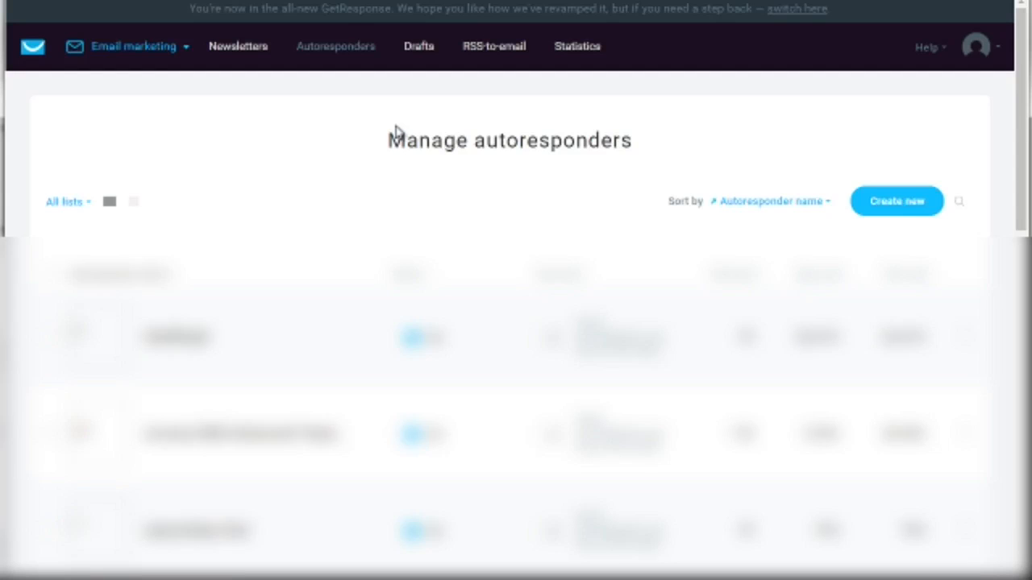
# - Return to the contact lists and show the available actions for the newest list
pyautogui.click(125, 50)
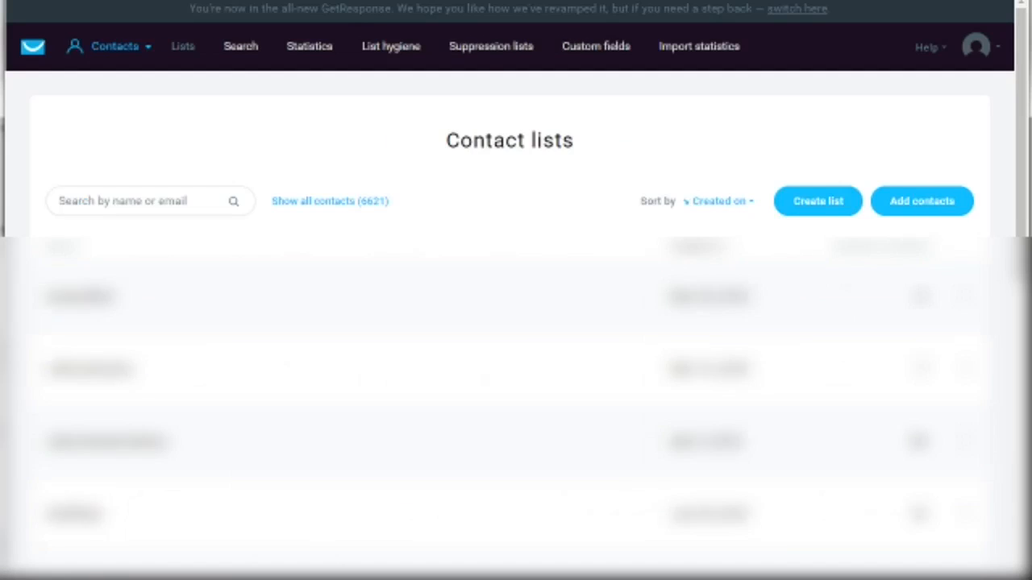
pyautogui.click(102, 60)
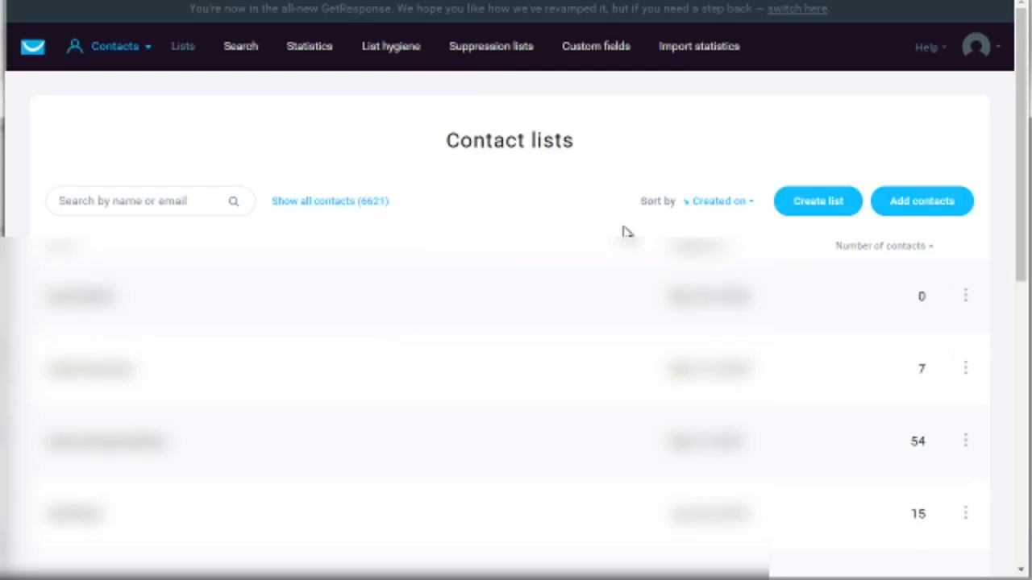
pyautogui.click(966, 296)
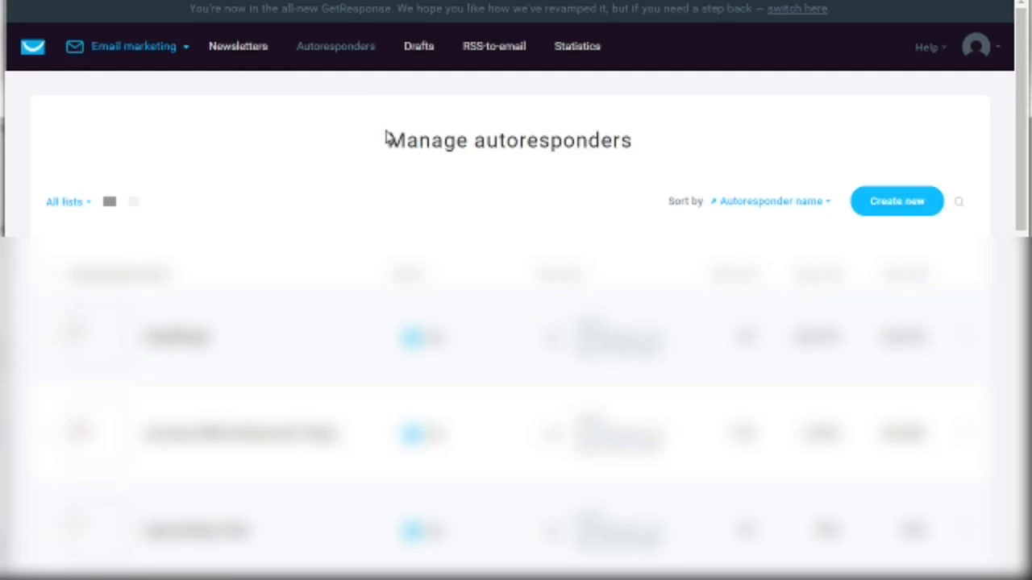
# - Create a new autoresponder named "New Test List 1 (Survival Meal Kits)"
pyautogui.click(912, 208)
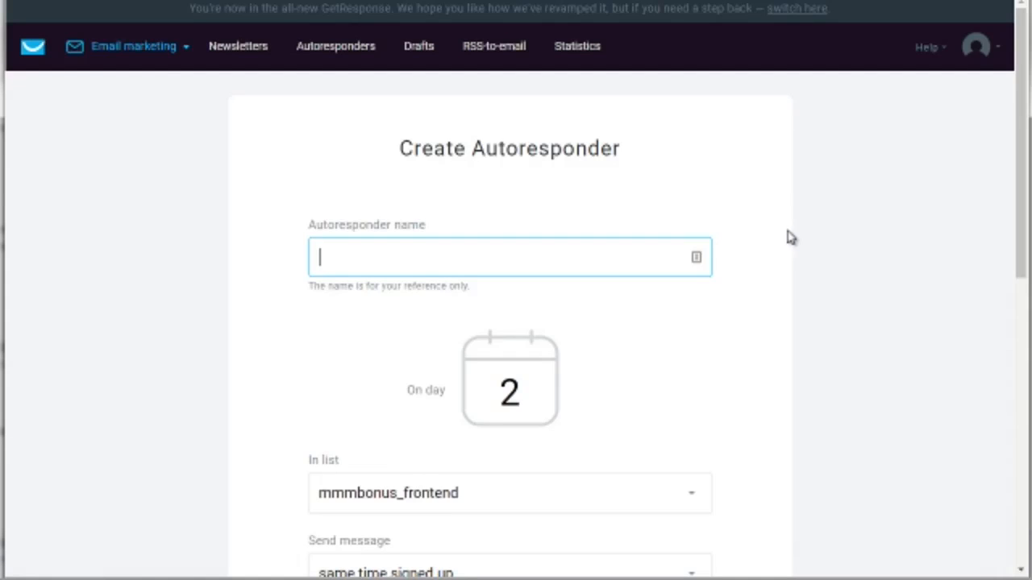
pyautogui.write('New Test List ')
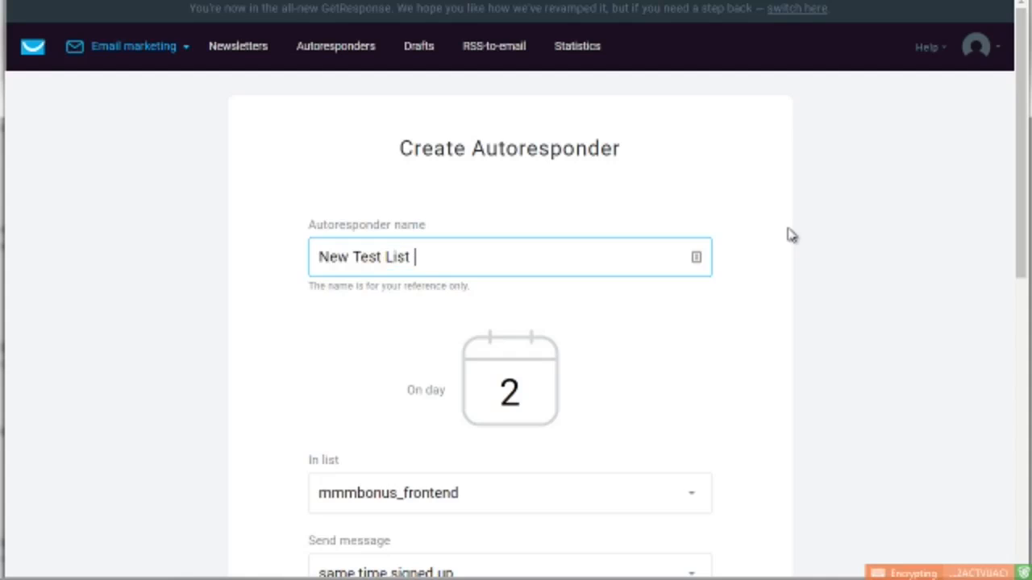
pyautogui.write('1 (Surviva')
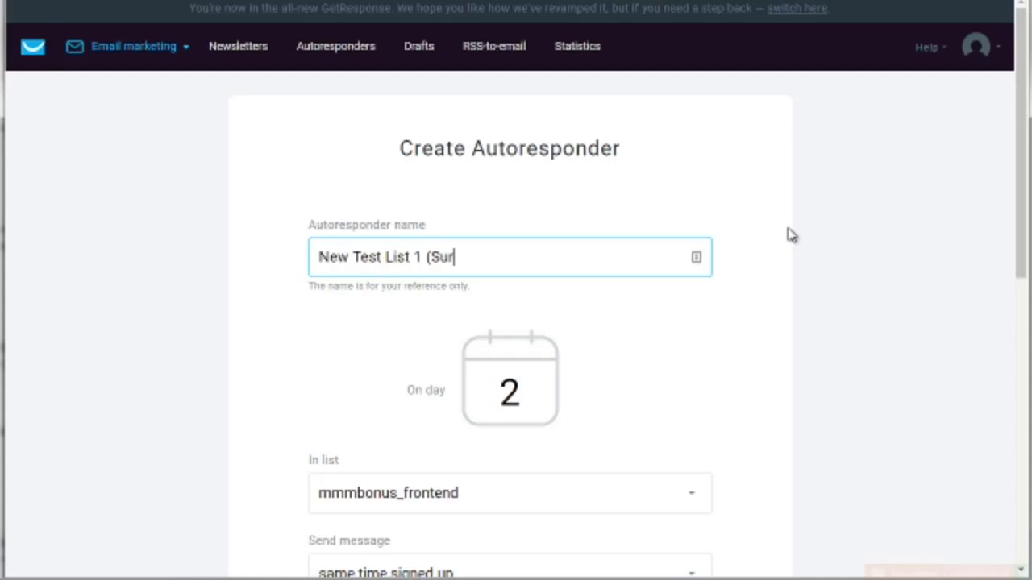
pyautogui.write('l Meal Kits)')
pyautogui.hotkey('ctrl', 'a')
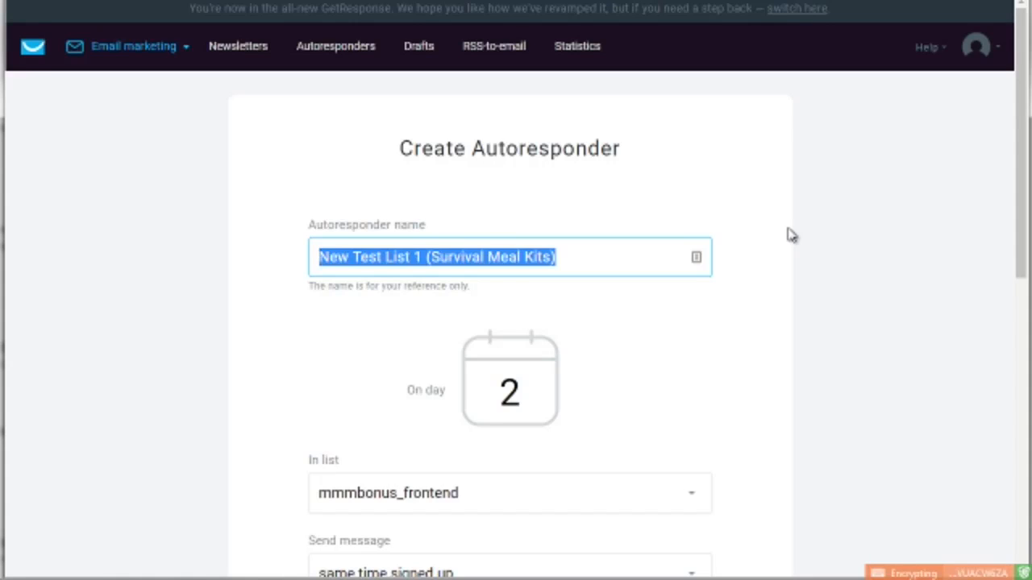
pyautogui.click(789, 229)
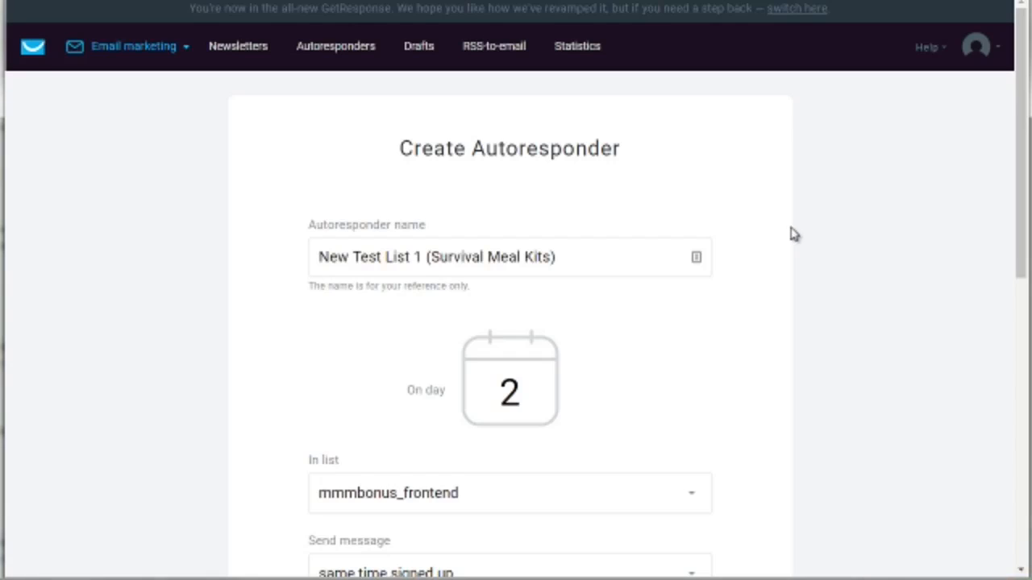
# - Assign the autoresponder to the list newtestlist1 and schedule it on day 0
pyautogui.scroll(-2, 791, 234)
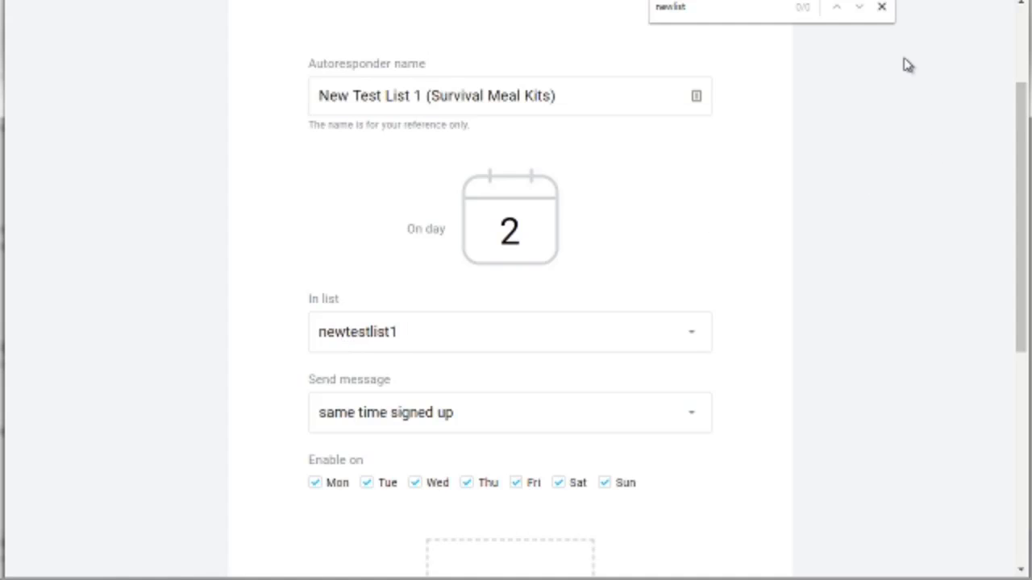
pyautogui.click(882, 9)
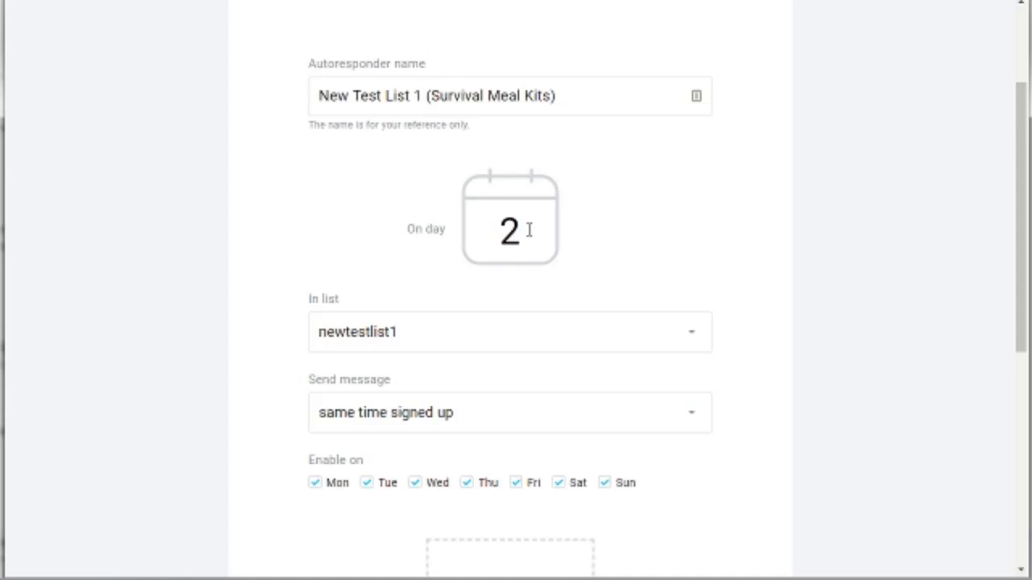
pyautogui.moveTo(527, 230); pyautogui.dragTo(495, 230)
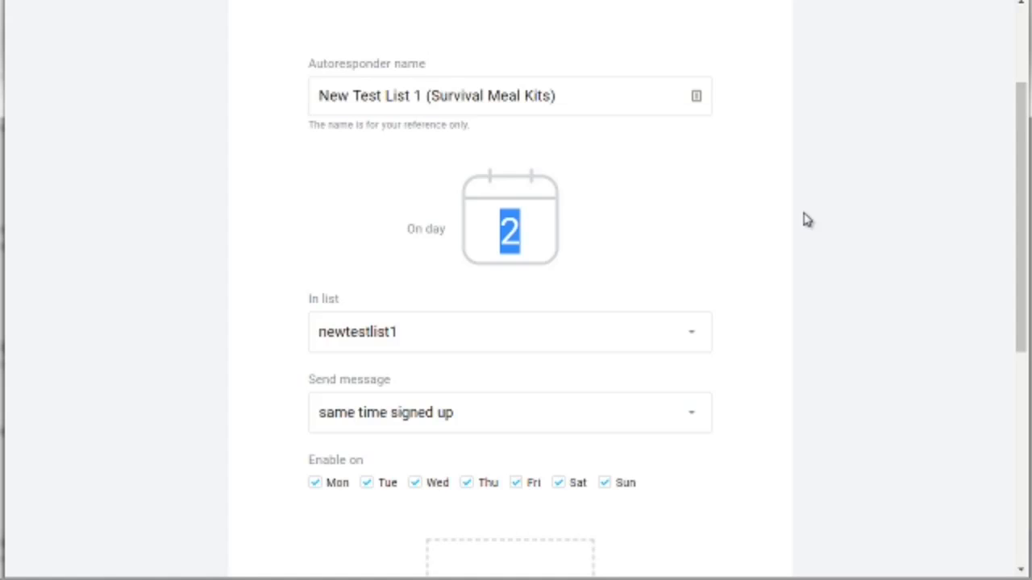
pyautogui.write('0')
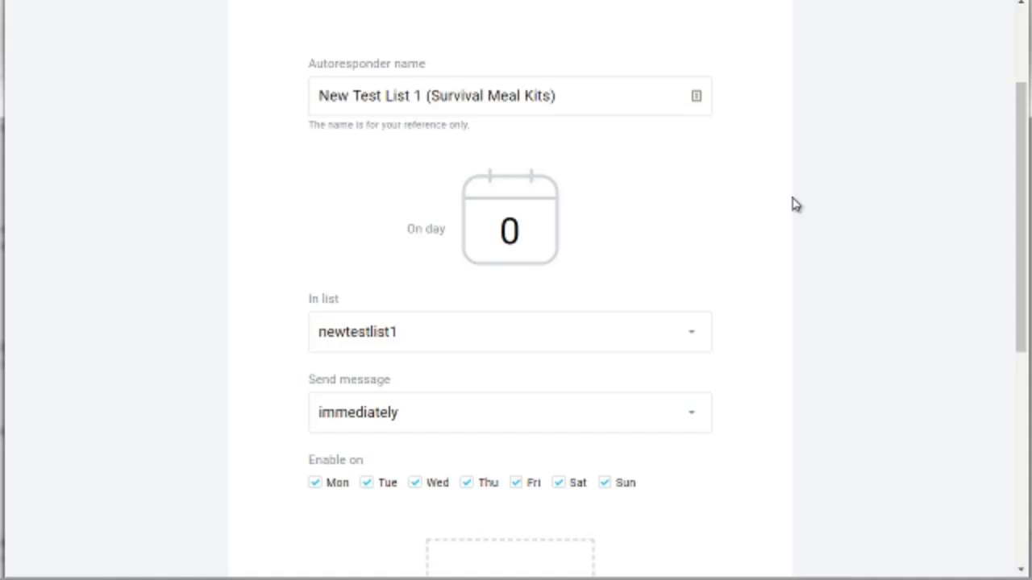
pyautogui.doubleClick(527, 230)
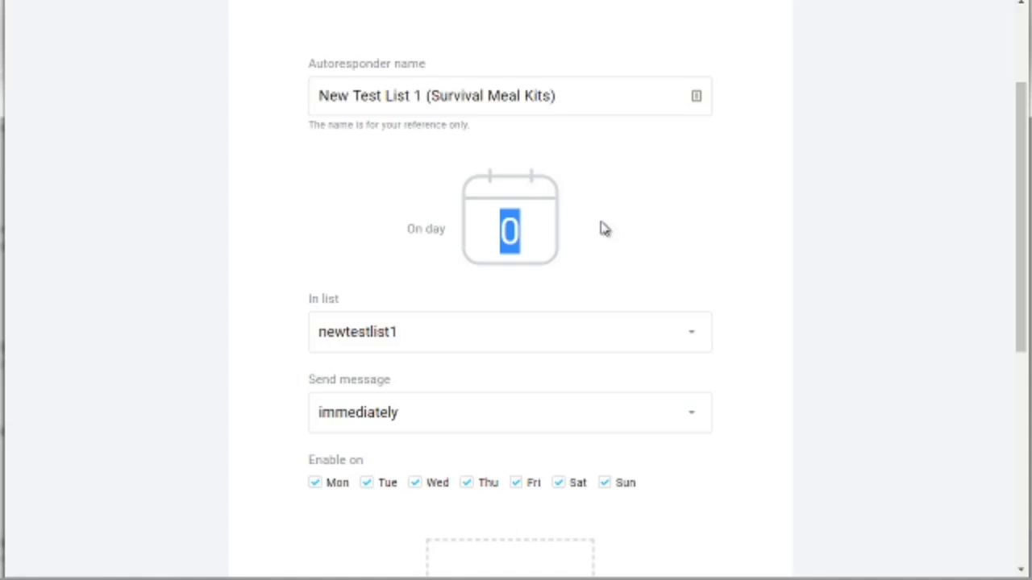
pyautogui.click(743, 210)
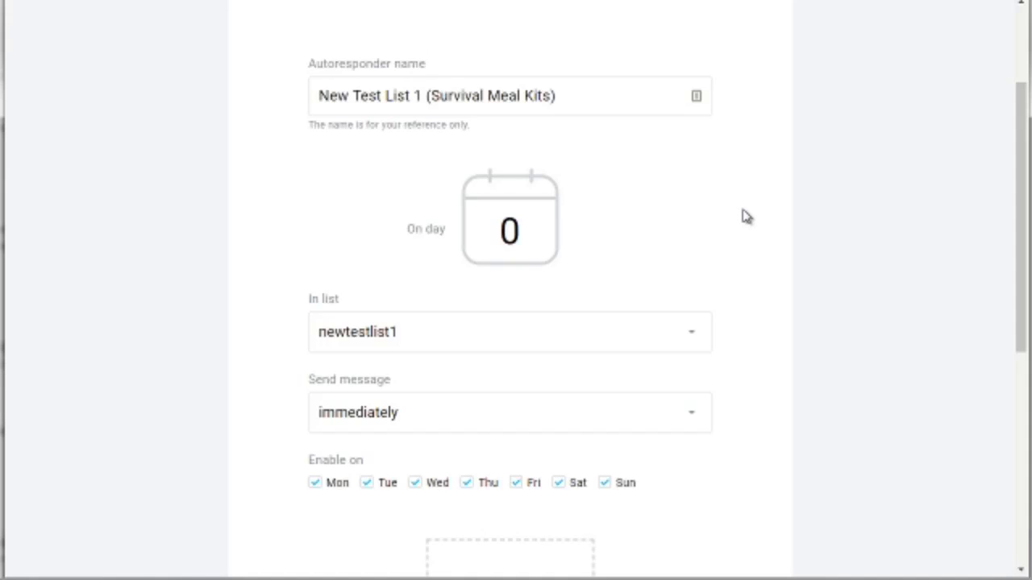
# - Try sending the message "with delay of" and exclude Saturday and Sunday from the enabled days
pyautogui.scroll(-1, 744, 215)
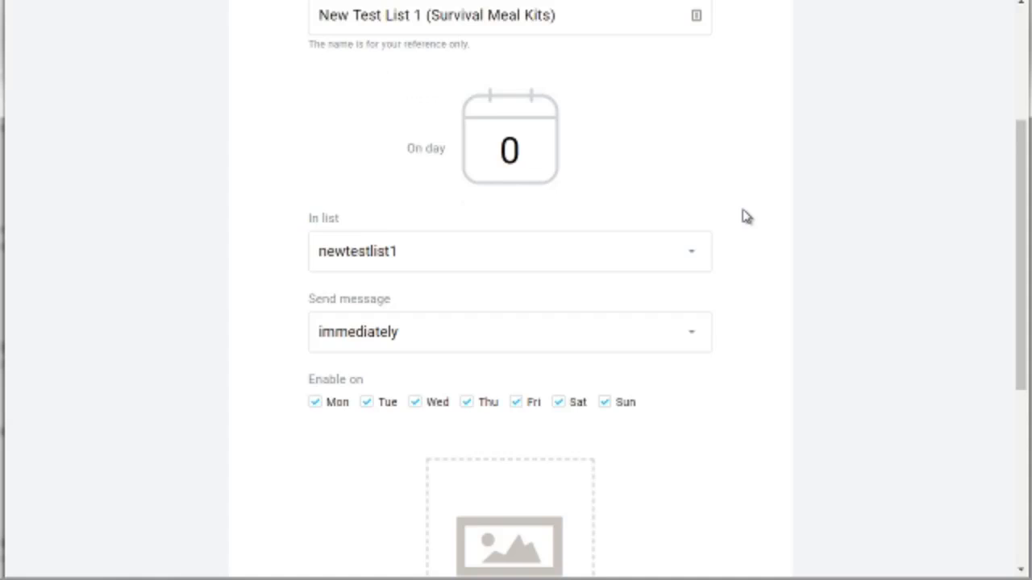
pyautogui.scroll(-1, 744, 216)
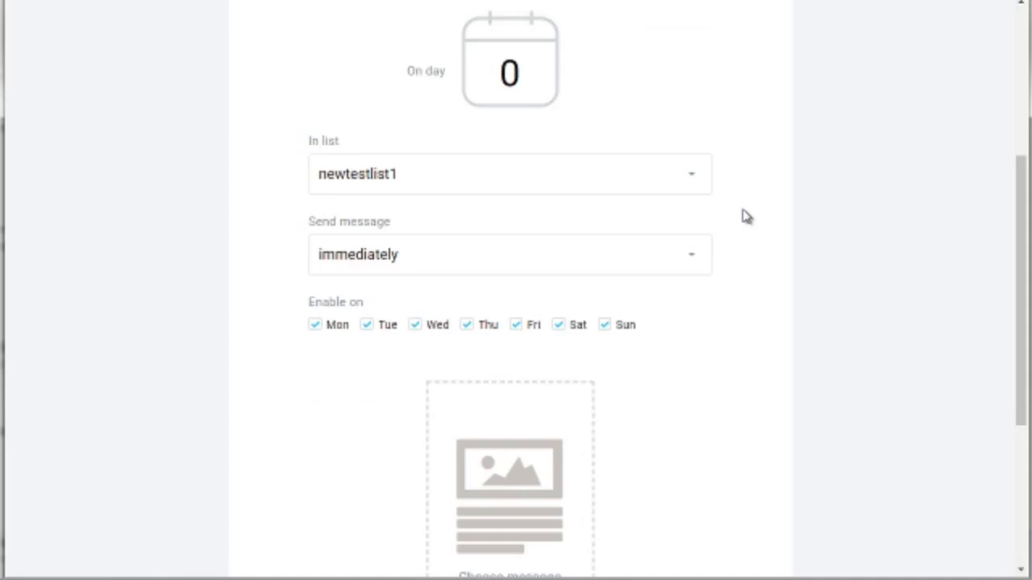
pyautogui.click(334, 259)
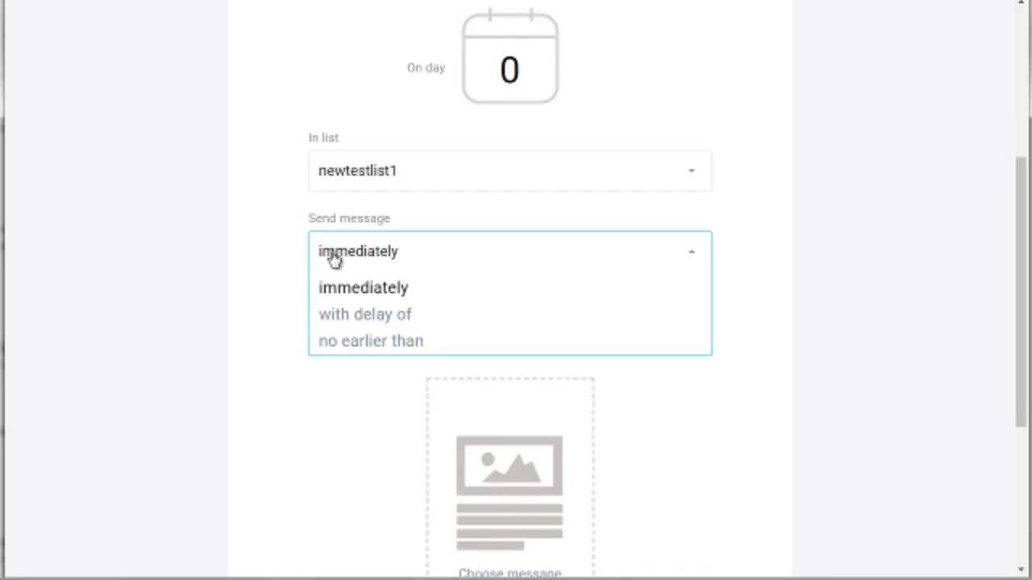
pyautogui.click(343, 319)
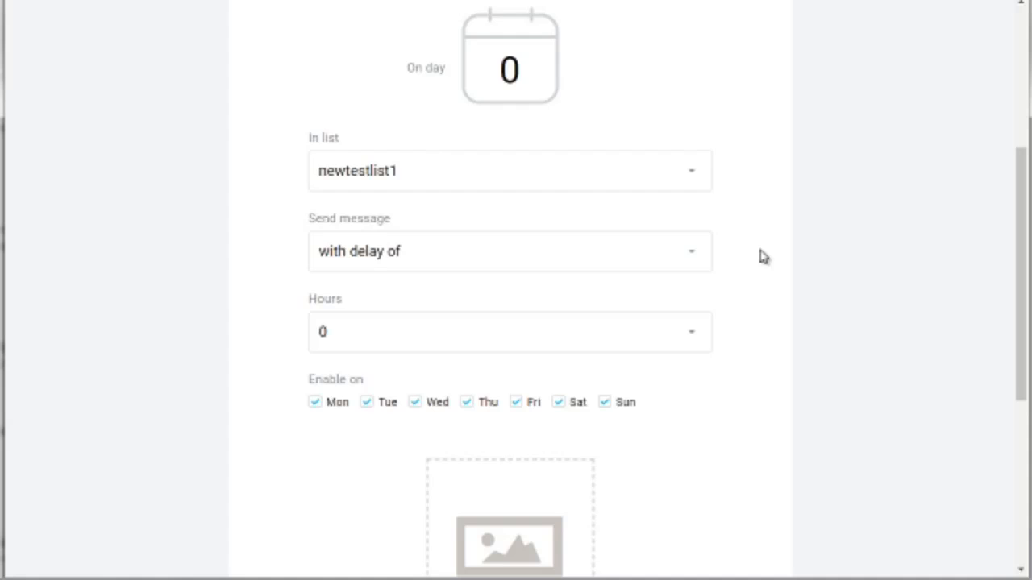
pyautogui.scroll(-1, 762, 257)
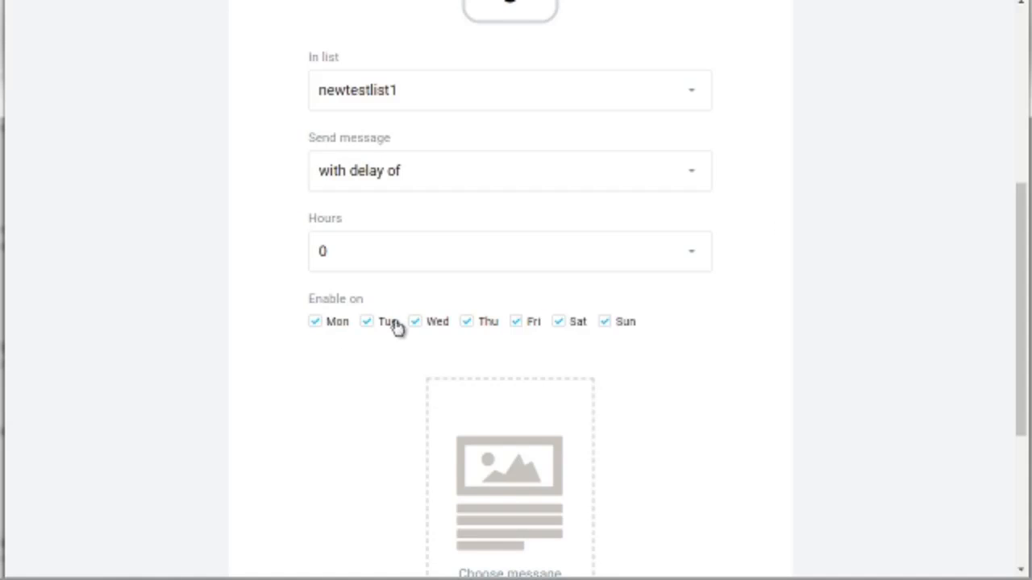
pyautogui.click(627, 327)
pyautogui.click(570, 330)
# - Return the message sending to "immediately" and re-enable Saturday and Sunday
pyautogui.click(653, 187)
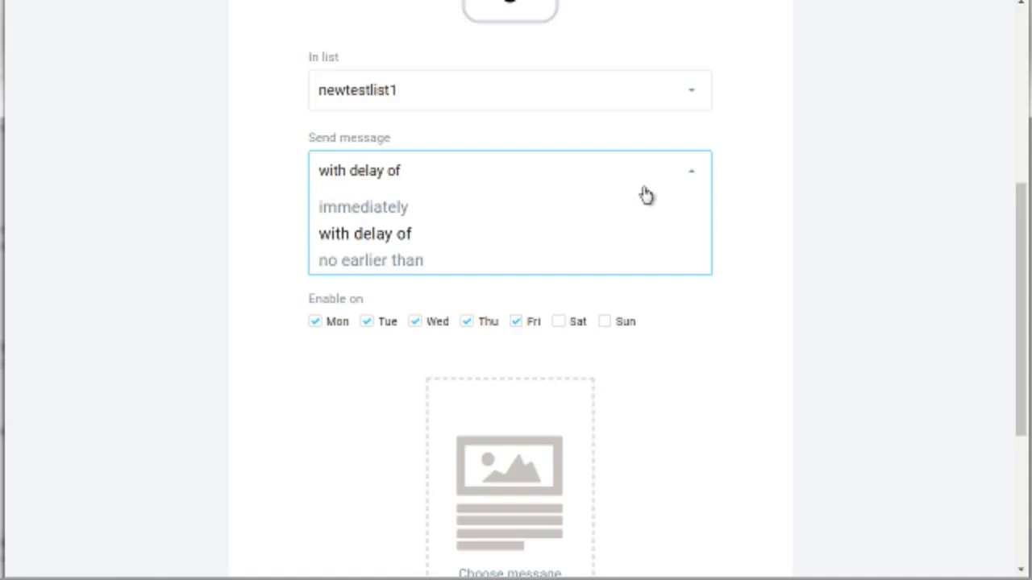
pyautogui.click(599, 214)
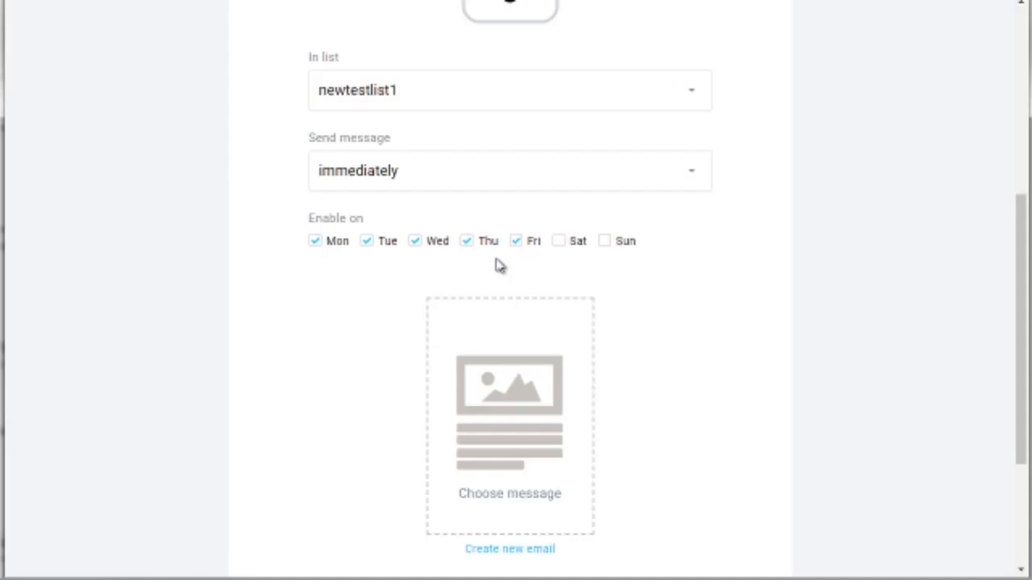
pyautogui.click(582, 247)
pyautogui.click(624, 246)
pyautogui.scroll(2, 763, 247)
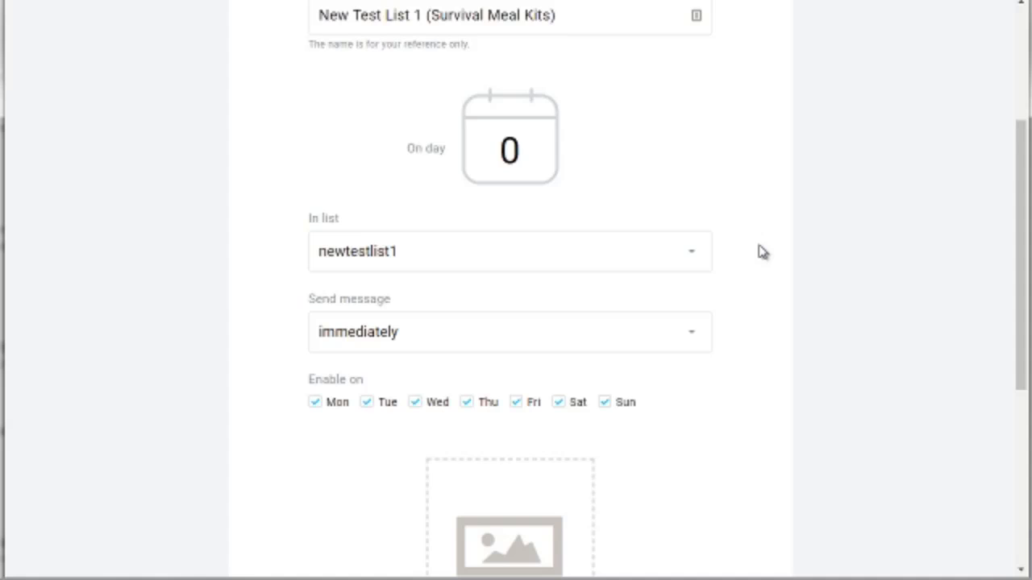
# - Start a new email for the autoresponder and name the message "SurvivalKit - Email1"
pyautogui.scroll(-1, 762, 251)
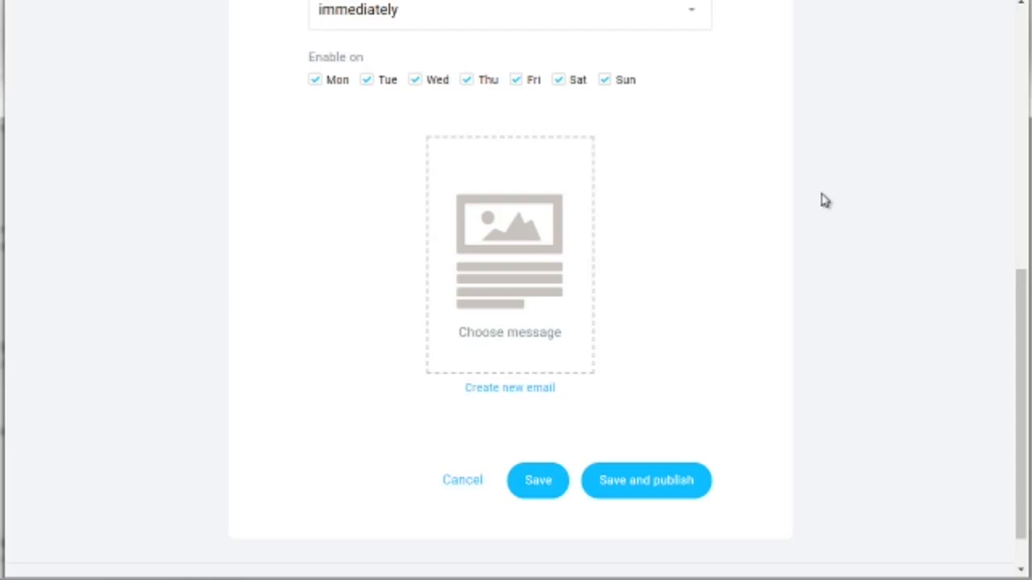
pyautogui.click(513, 389)
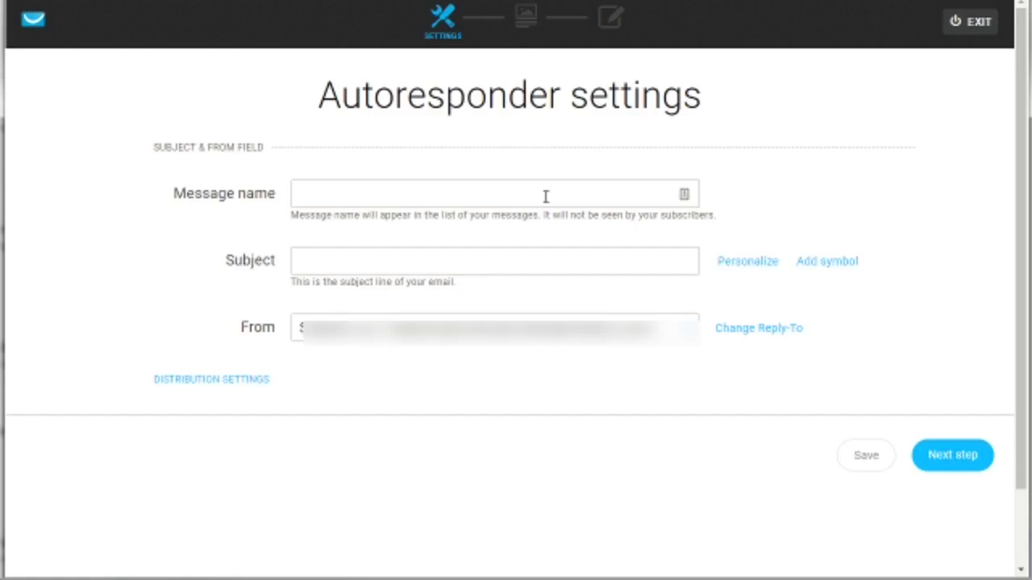
pyautogui.click(545, 197)
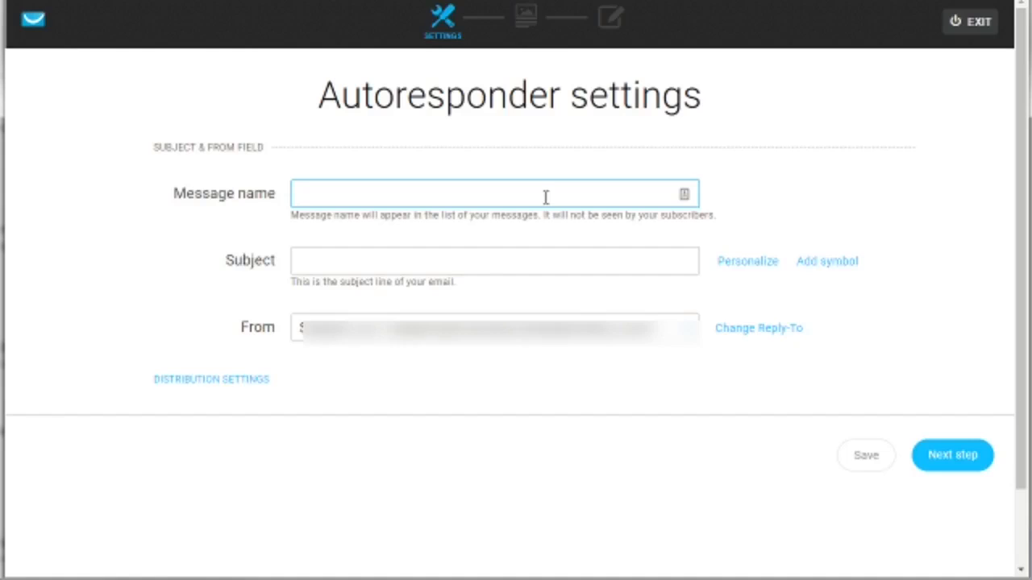
pyautogui.write('Surviv')
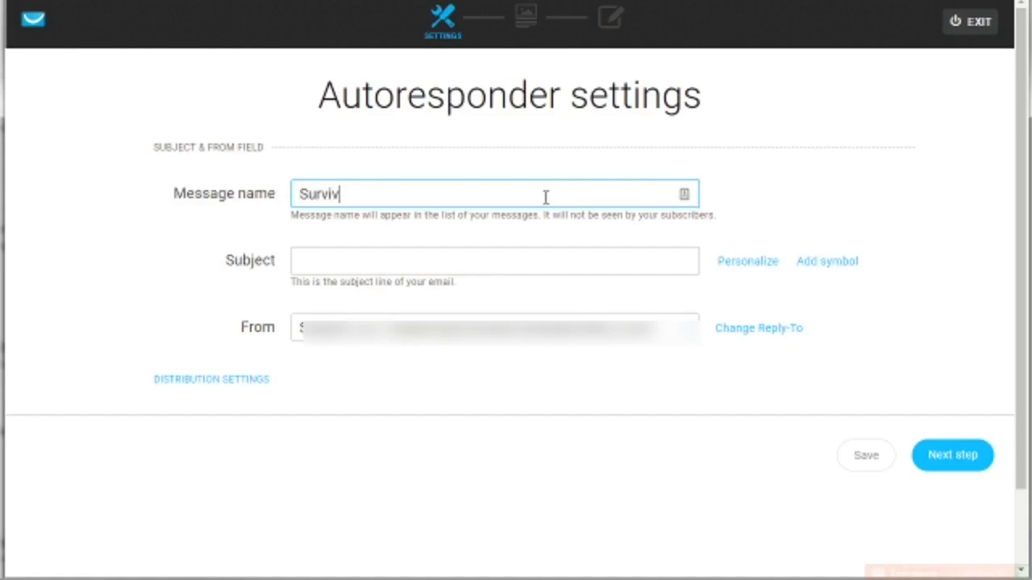
pyautogui.write('alKit - Email1')
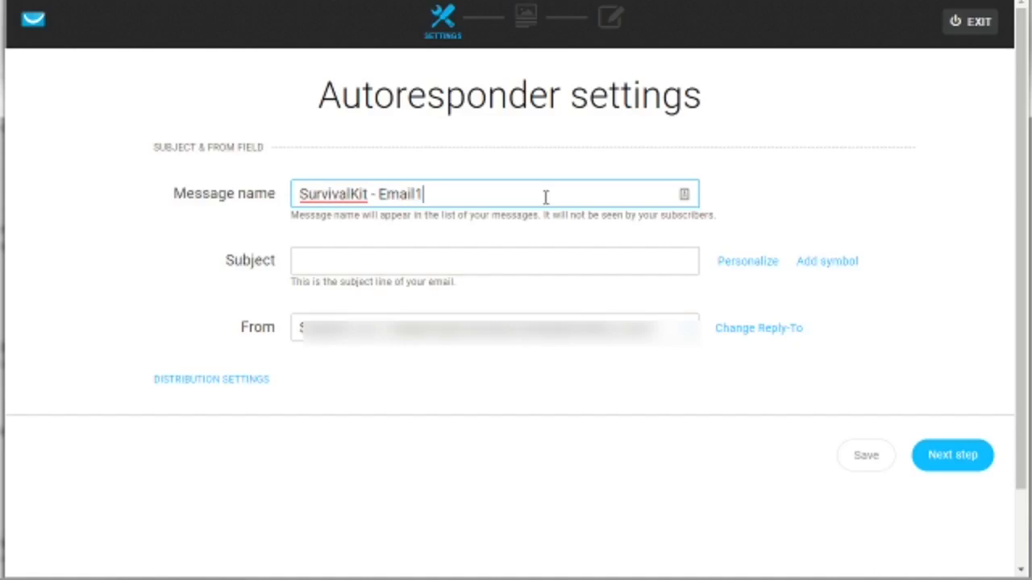
# - Set the email subject to "Here's your top 5 survival guide" and continue to the template selection
pyautogui.click(340, 265)
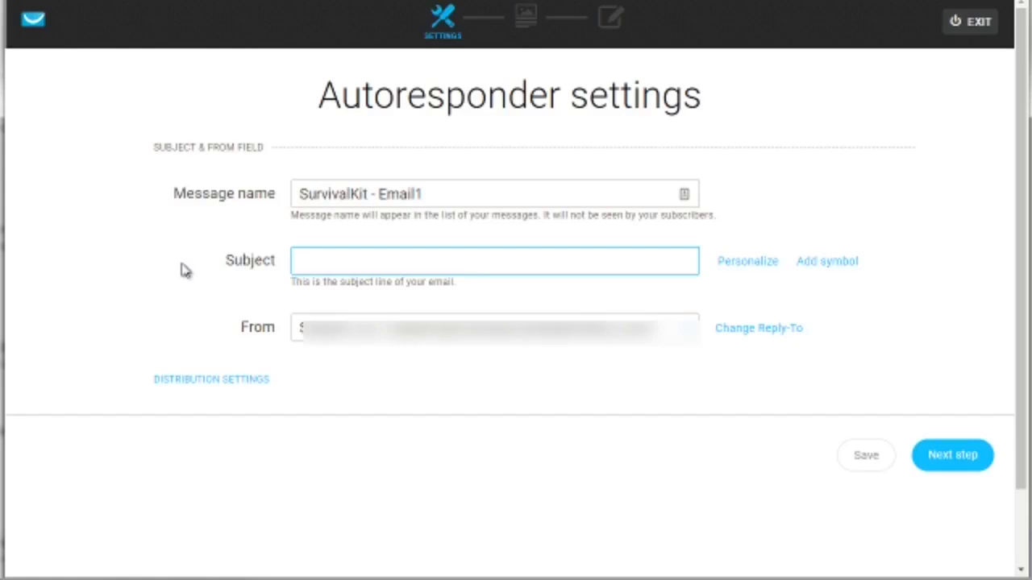
pyautogui.hotkey('ctrl', 'z')
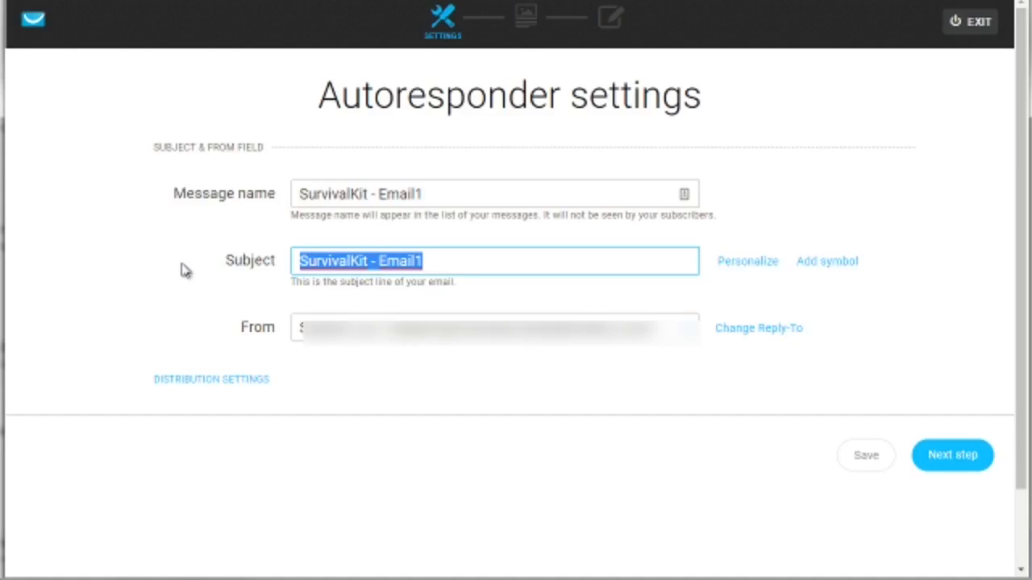
pyautogui.write('Welcome')
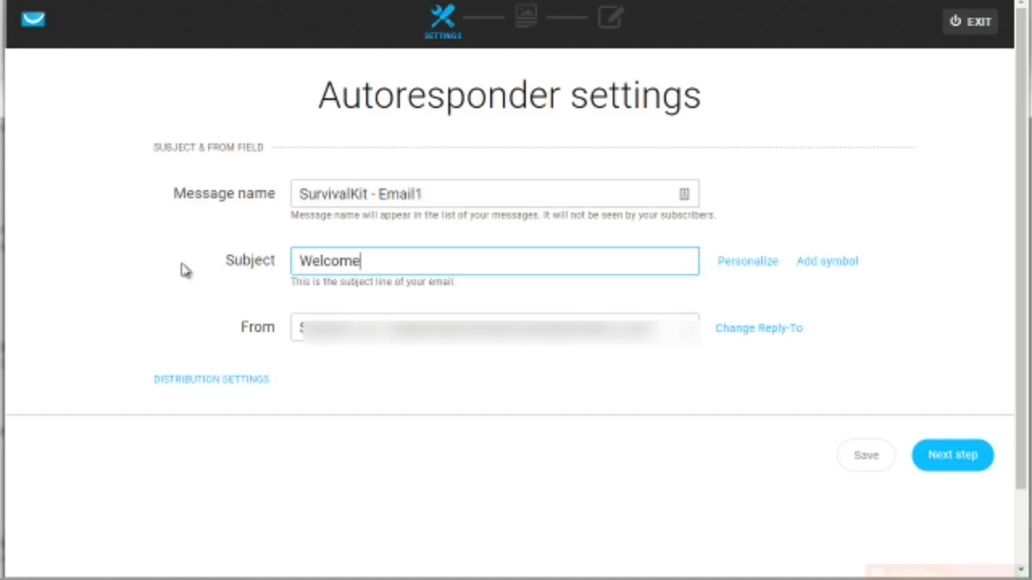
pyautogui.write(' to Survival X')
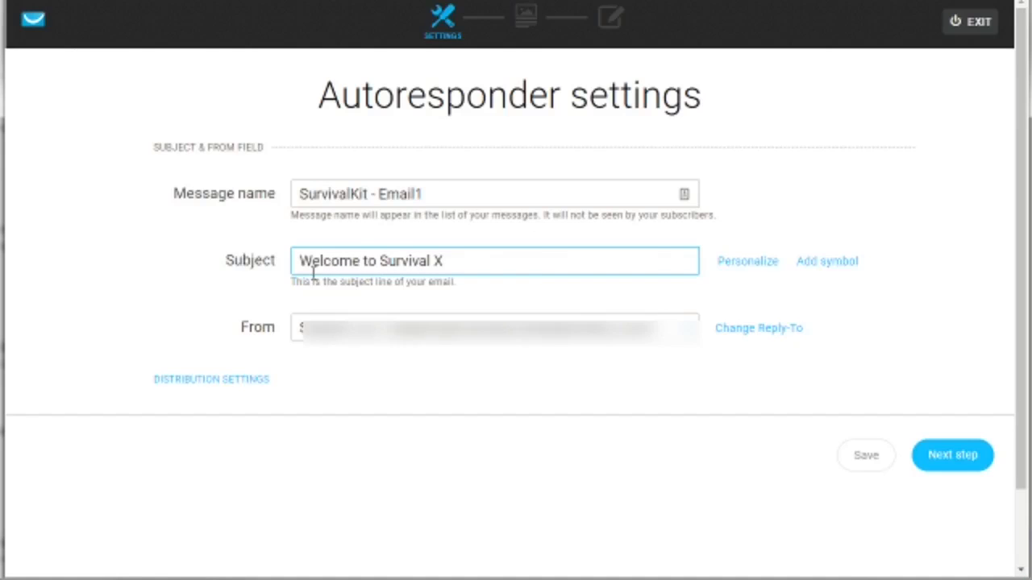
pyautogui.click(720, 262)
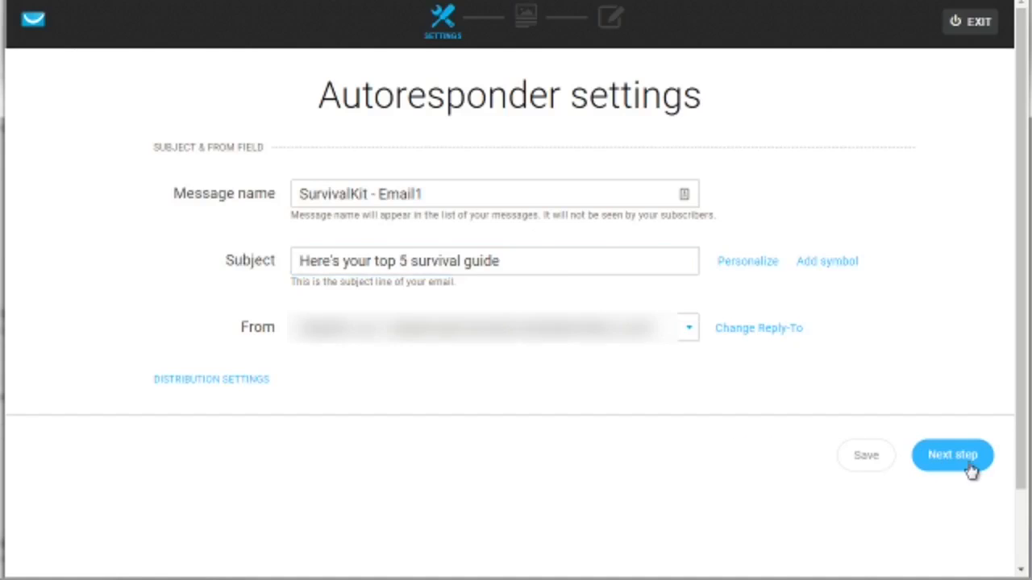
pyautogui.click(967, 467)
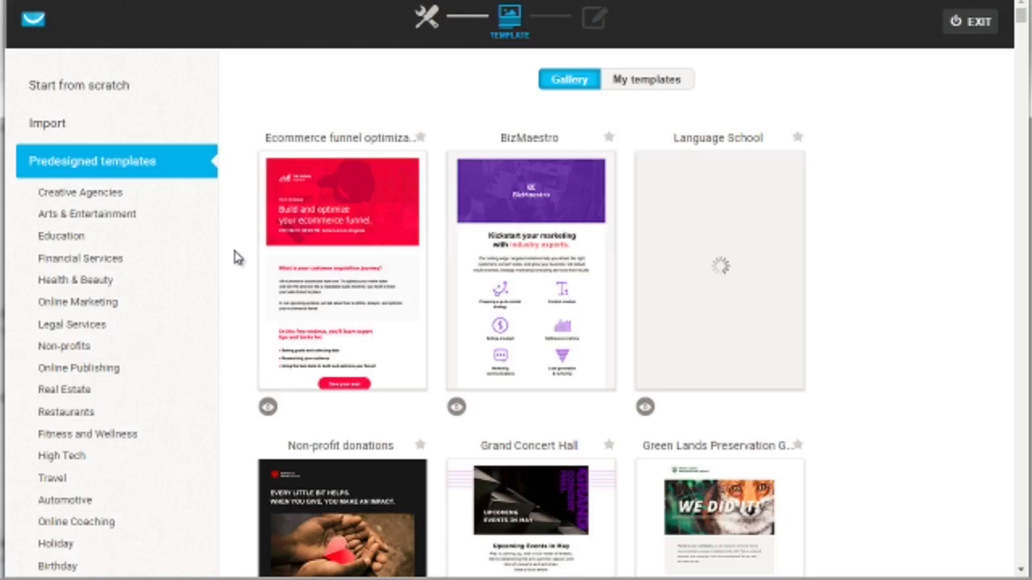
# - Look through the predesigned email templates, their categories, and the plain text, HTML code editor and order template options
pyautogui.scroll(-4, 235, 258)
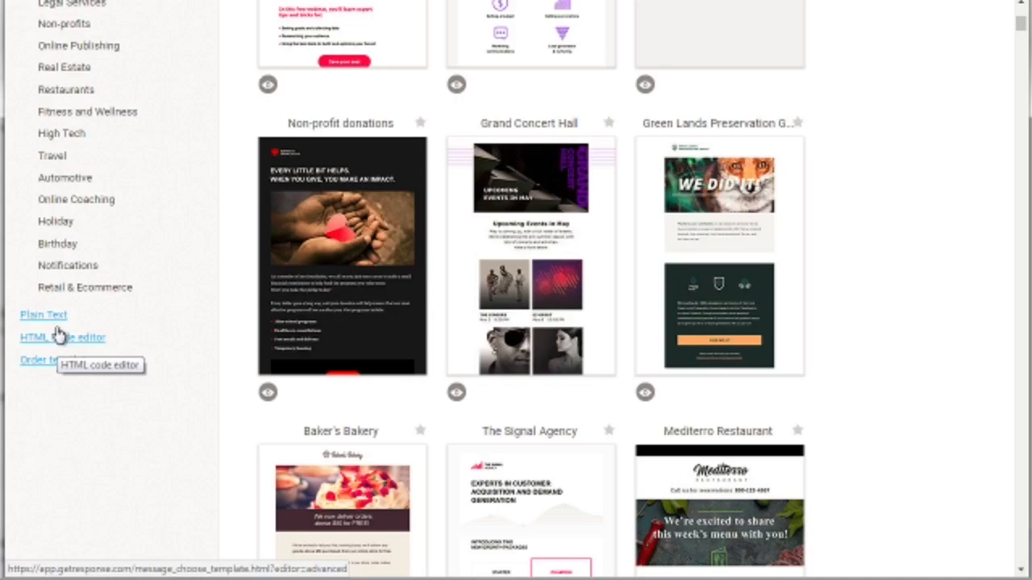
pyautogui.scroll(4, 204, 305)
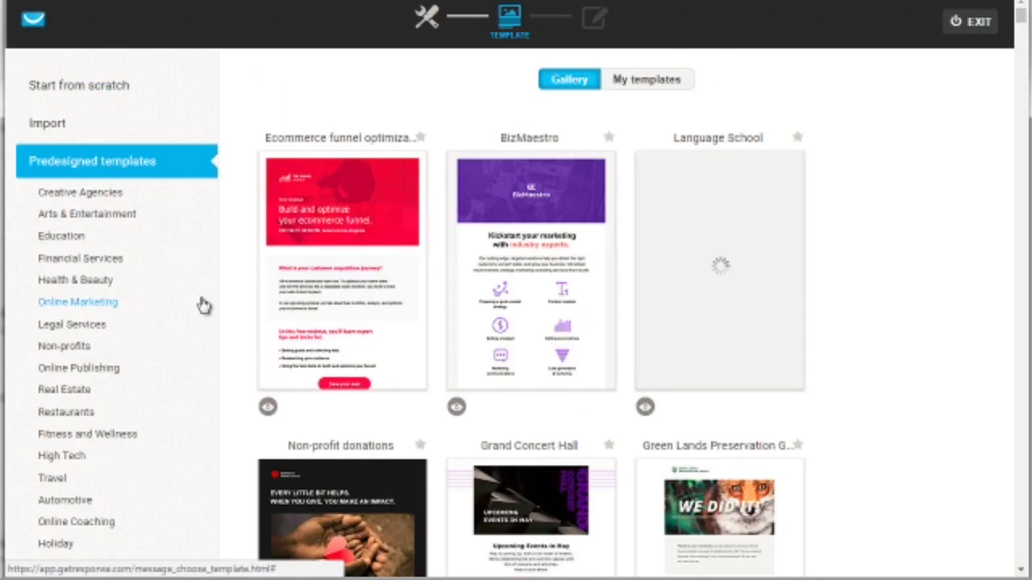
pyautogui.scroll(-1, 204, 305)
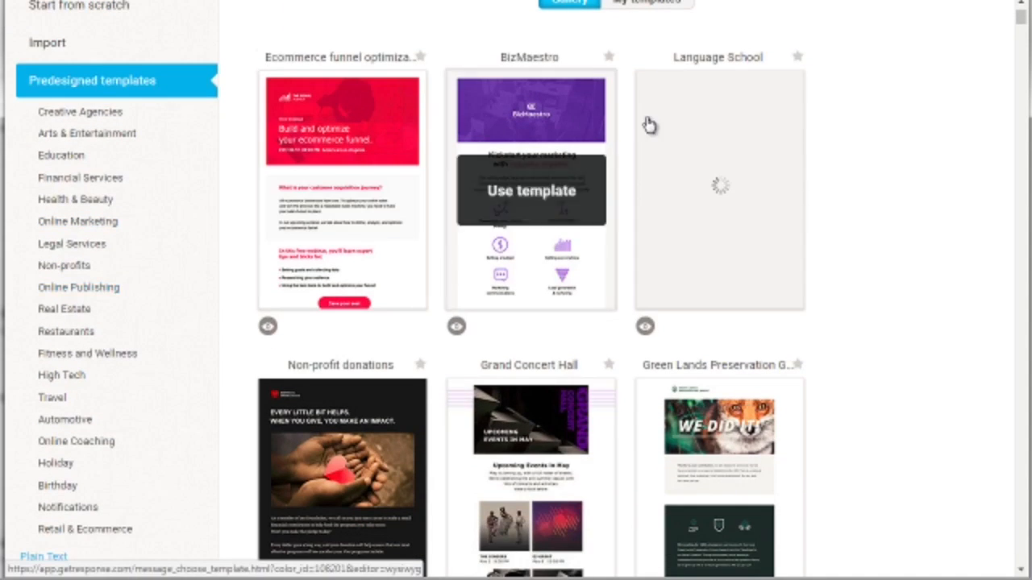
pyautogui.moveTo(532, 270)
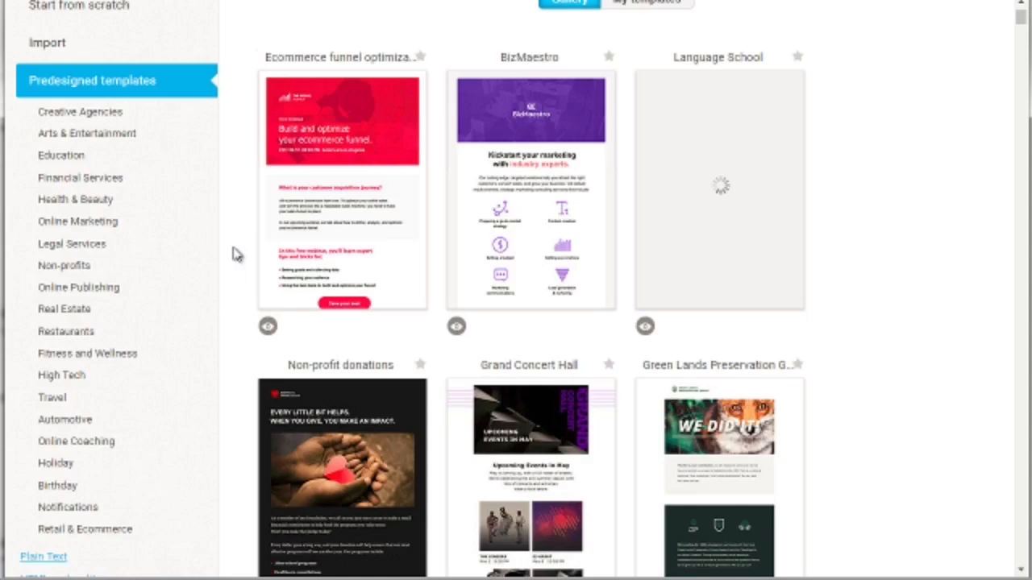
pyautogui.scroll(-1, 236, 254)
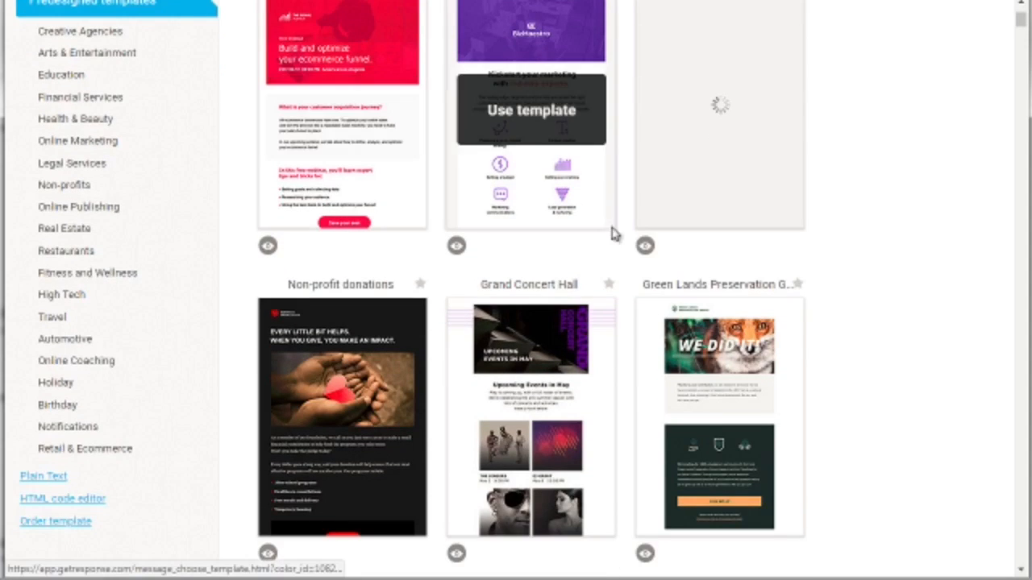
pyautogui.moveTo(339, 403)
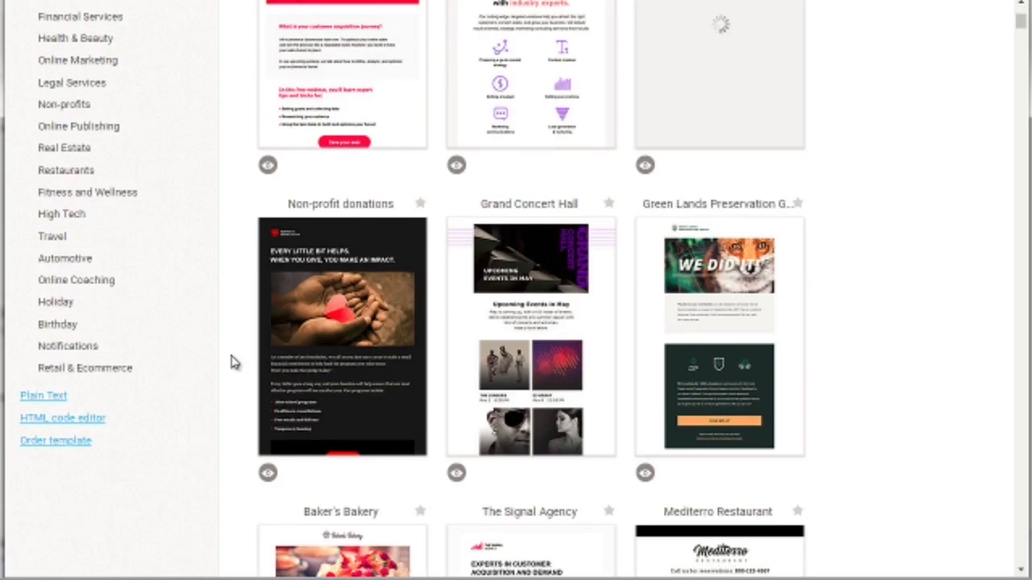
pyautogui.scroll(-1, 231, 363)
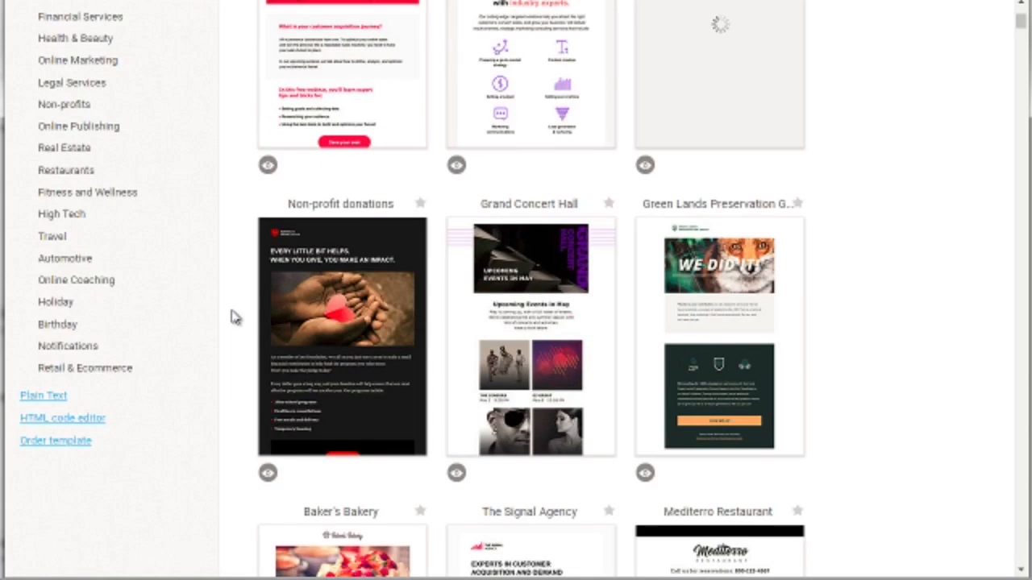
pyautogui.scroll(-1, 225, 320)
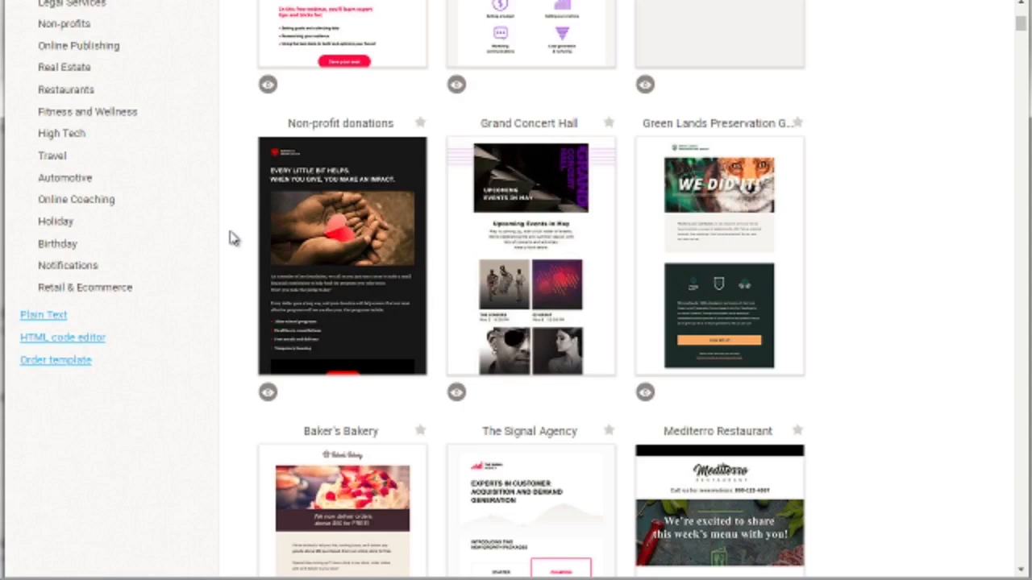
pyautogui.scroll(4, 230, 238)
pyautogui.scroll(-1, 229, 237)
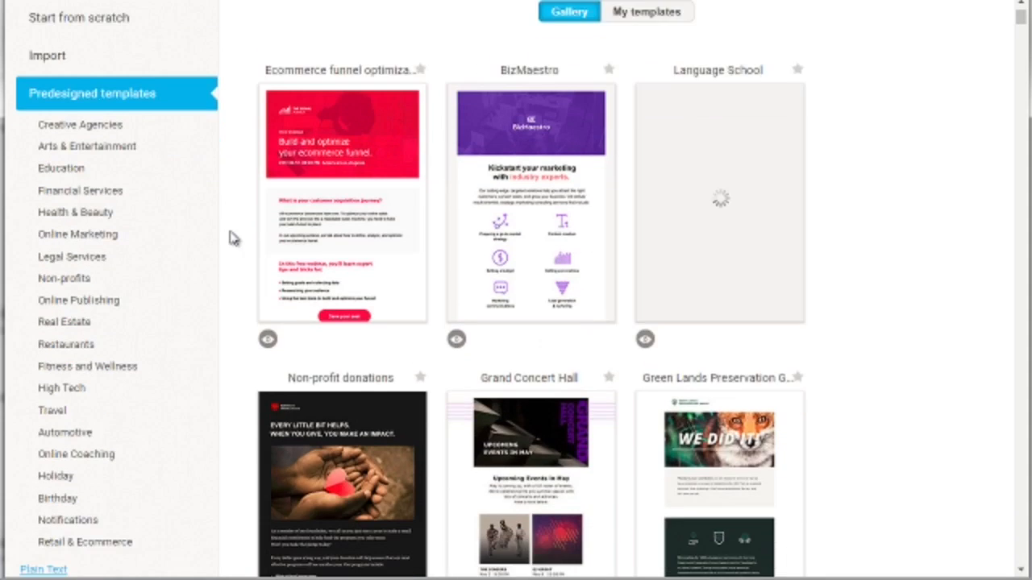
pyautogui.scroll(-2, 230, 238)
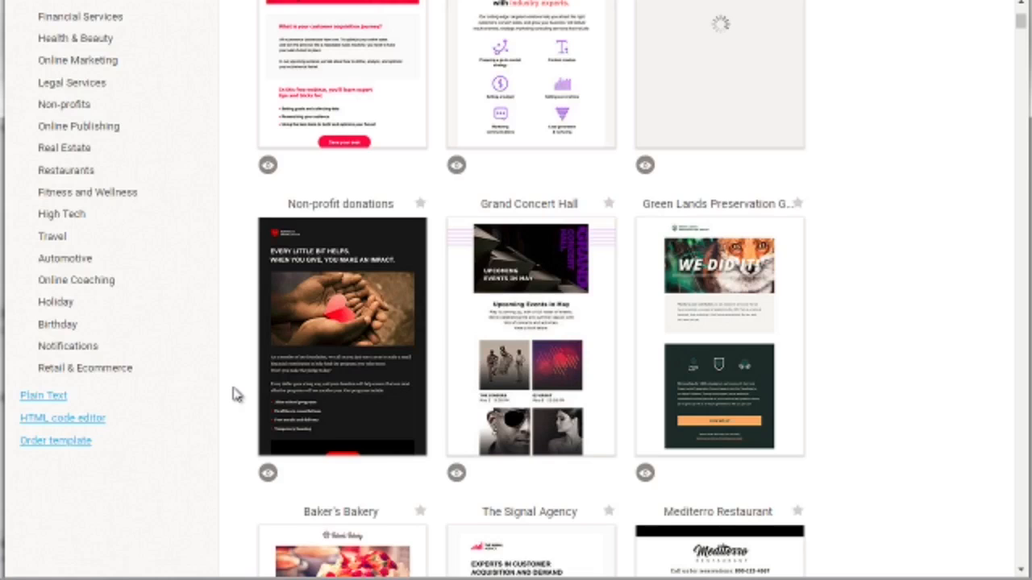
pyautogui.scroll(-4, 236, 394)
pyautogui.scroll(6, 236, 394)
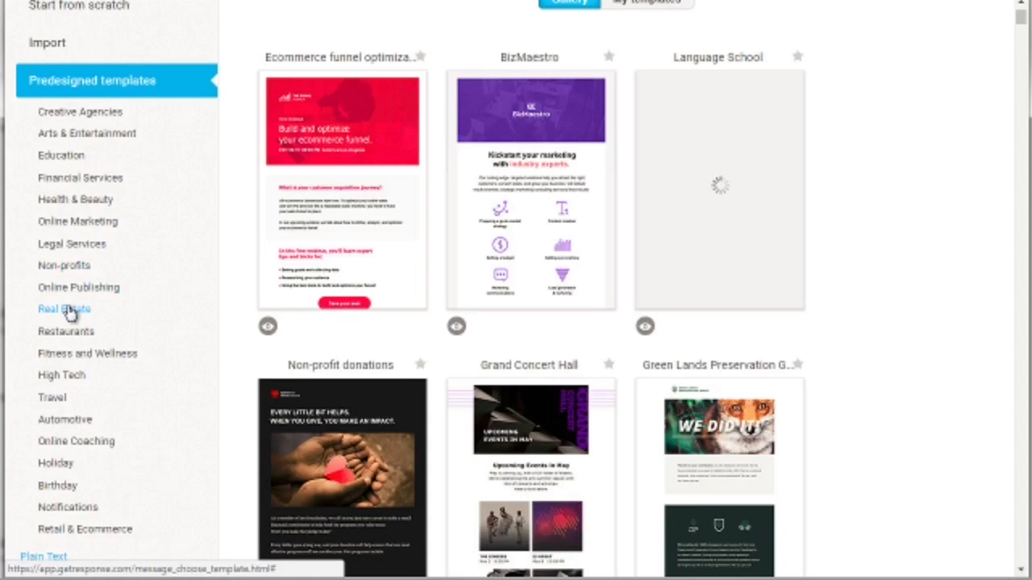
pyautogui.scroll(-1, 70, 312)
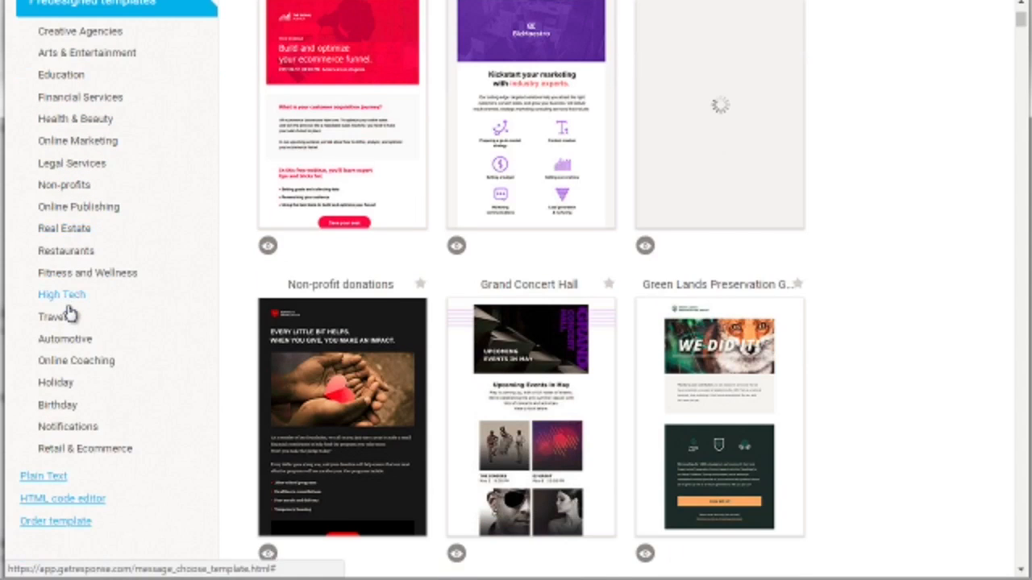
# - Filter the predesigned email templates to the Restaurants category and examine the designs offered there
pyautogui.click(66, 250)
pyautogui.scroll(-2, 240, 238)
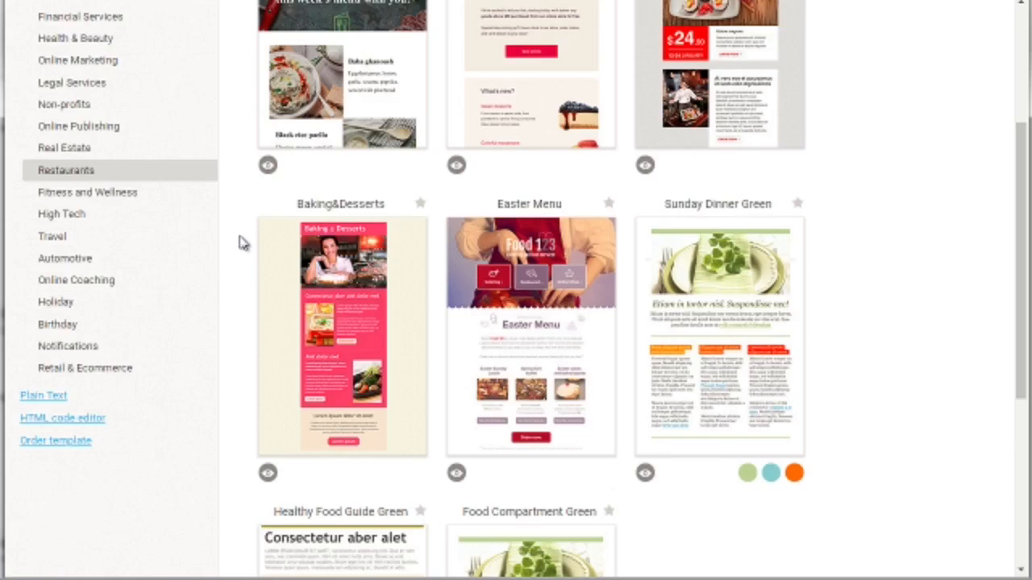
pyautogui.scroll(-3, 240, 243)
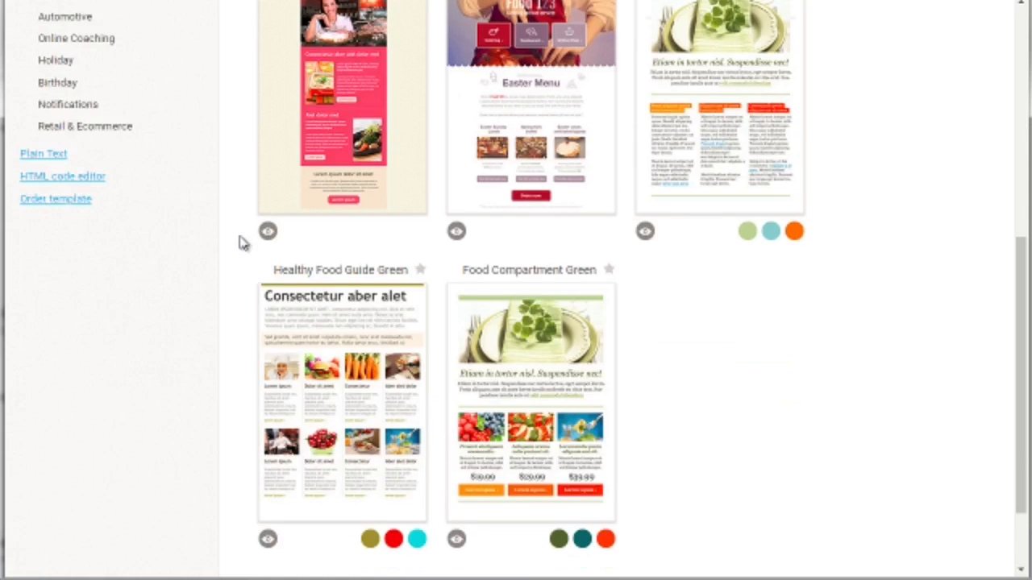
pyautogui.scroll(6, 237, 239)
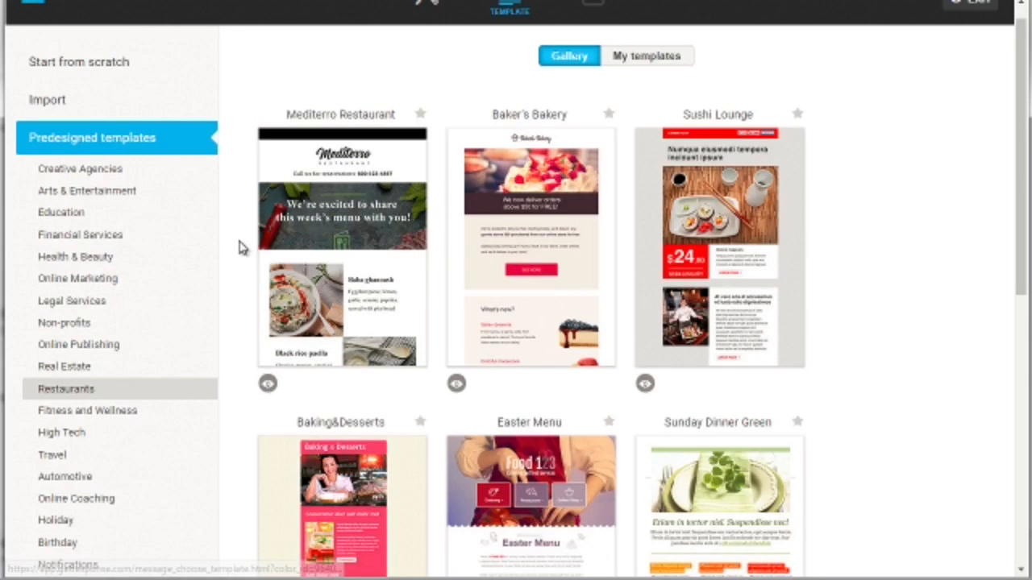
pyautogui.scroll(1, 240, 247)
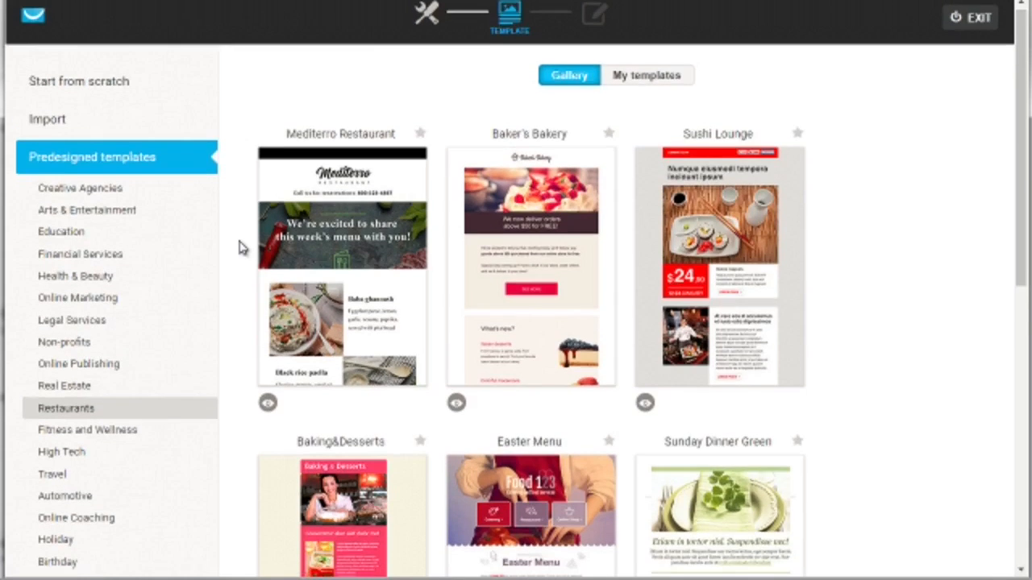
pyautogui.scroll(-1, 239, 248)
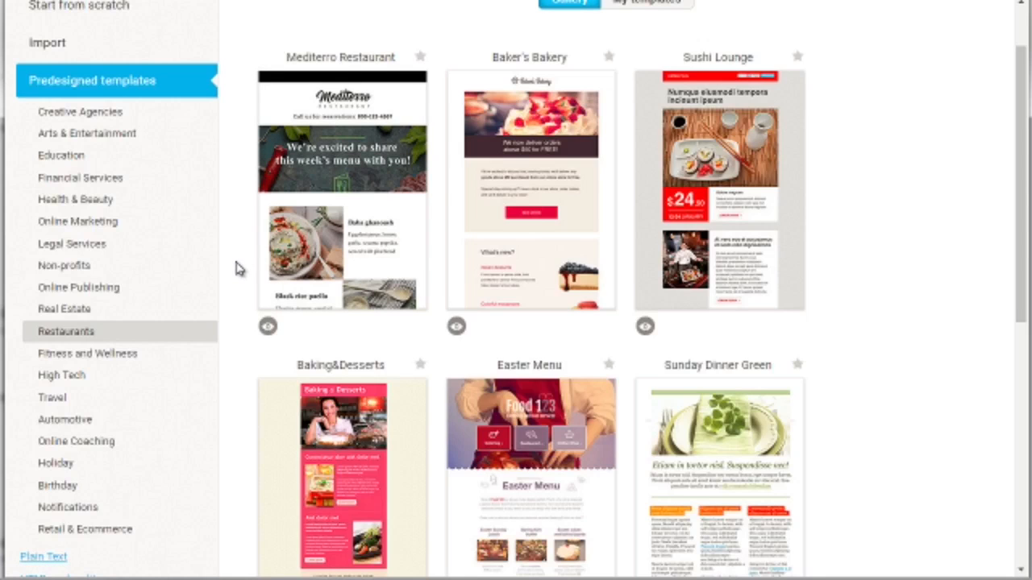
pyautogui.scroll(-4, 237, 269)
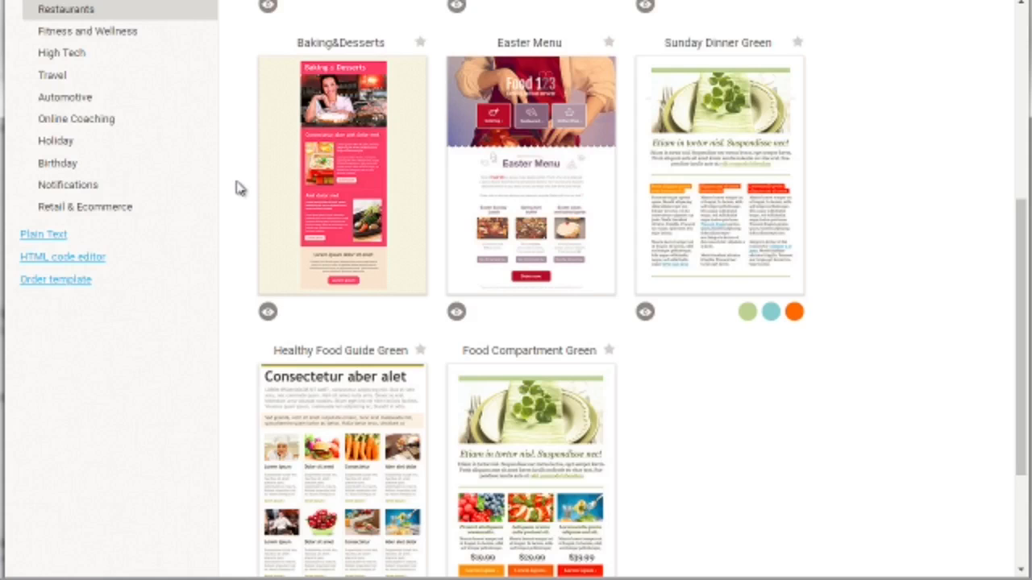
pyautogui.moveTo(714, 141)
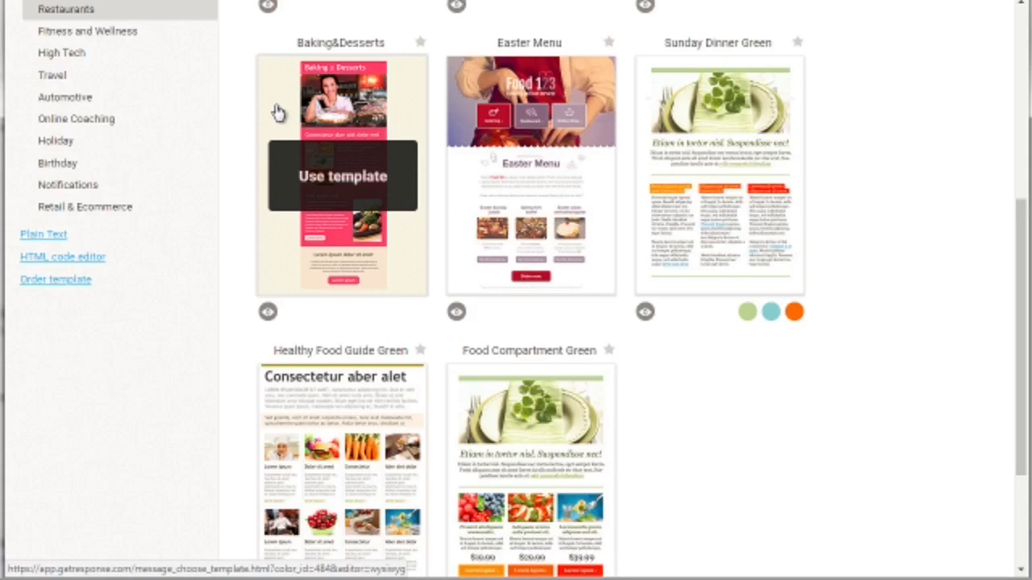
# - Return to the day 0 autoresponder with the message "SurvivalKit - Email1" attached, and save and publish it
pyautogui.click(270, 169)
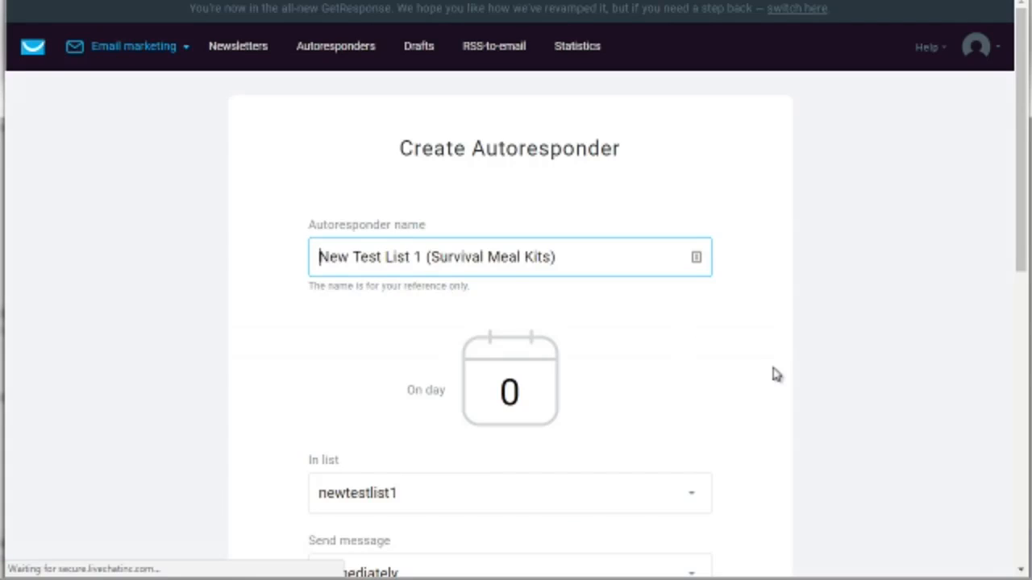
pyautogui.scroll(-8, 774, 374)
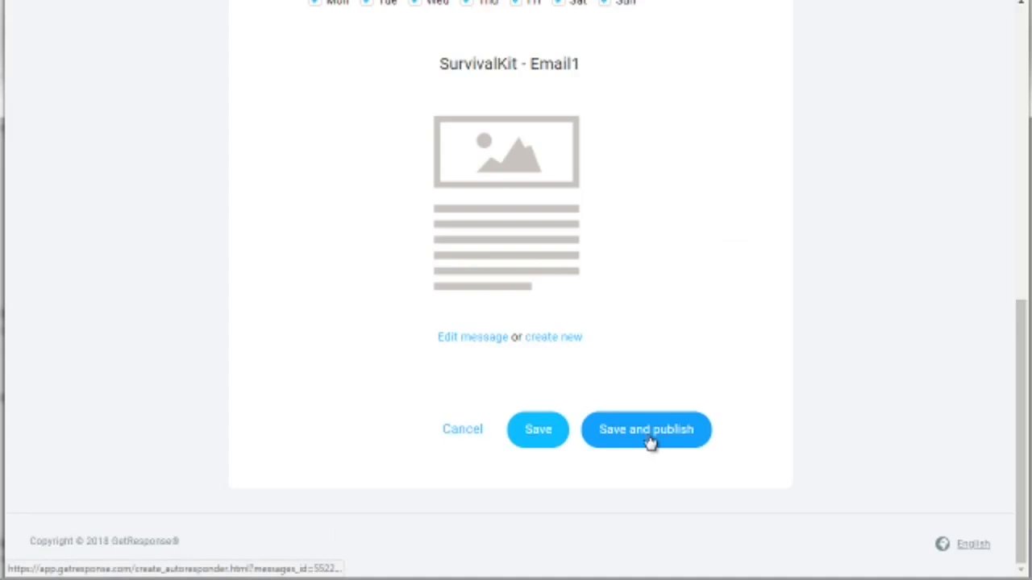
pyautogui.click(648, 439)
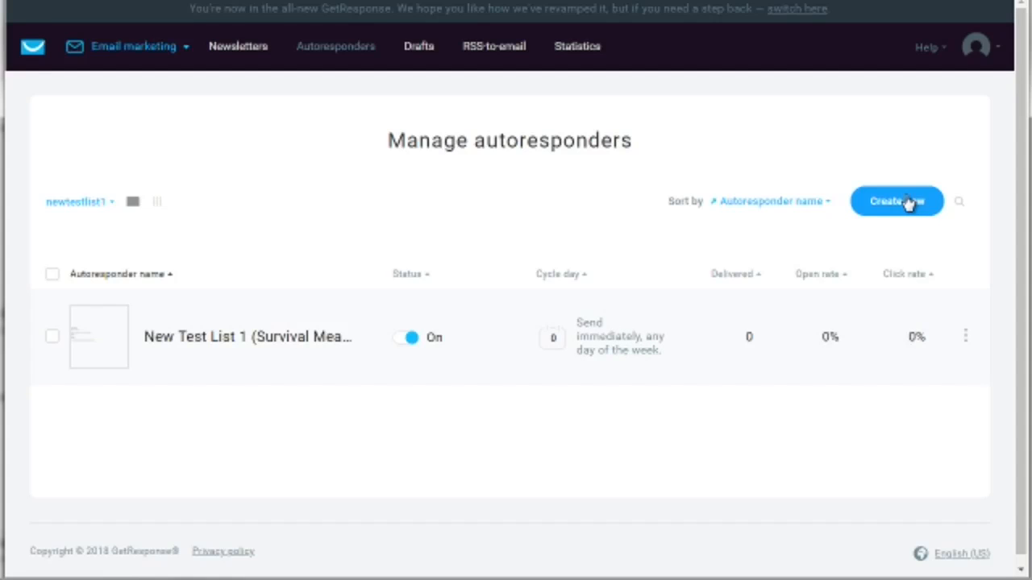
# - Create another autoresponder for newtestlist1 and name it "Survival Email 2"
pyautogui.click(965, 338)
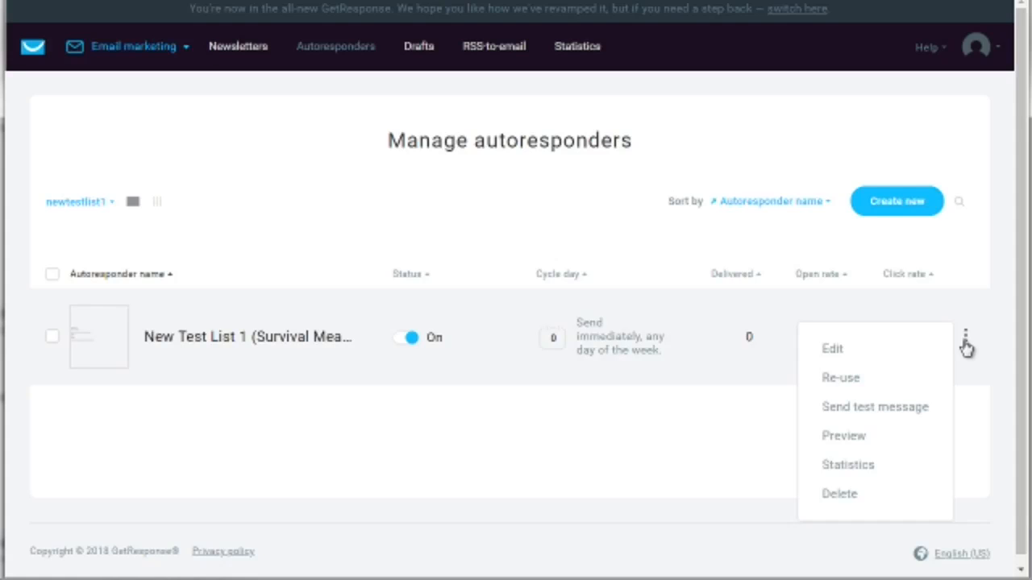
pyautogui.click(857, 371)
pyautogui.write('Sur')
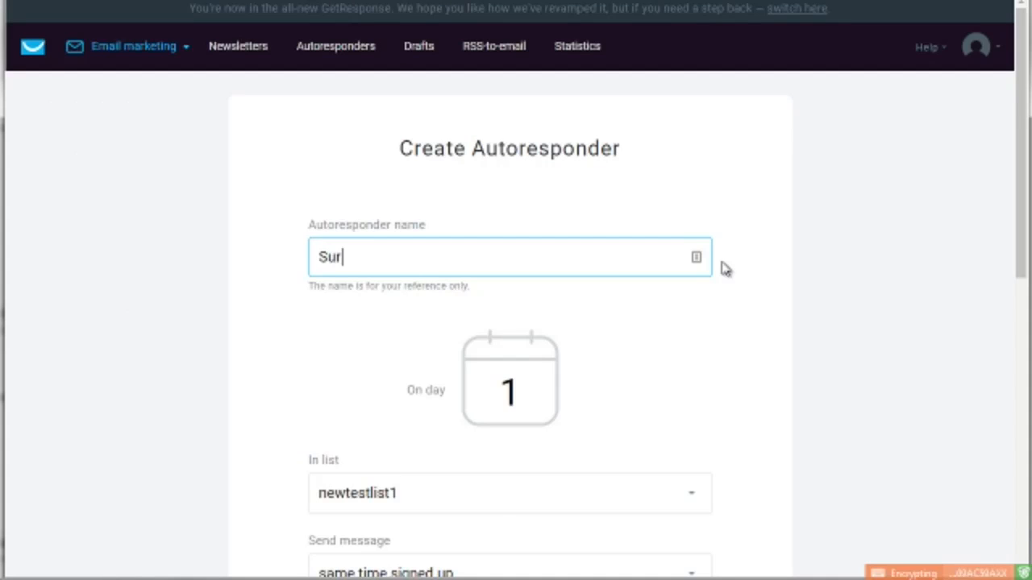
pyautogui.write('vival Email 2')
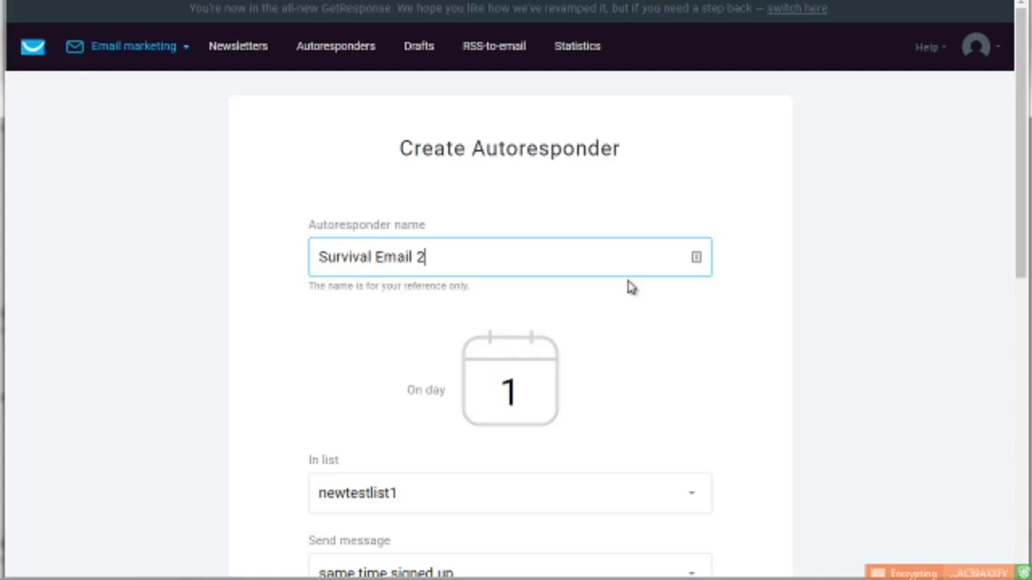
# - Try day 2 as the sending day of the Survival Email 2 autoresponder and set it back to 1
pyautogui.scroll(-2, 624, 357)
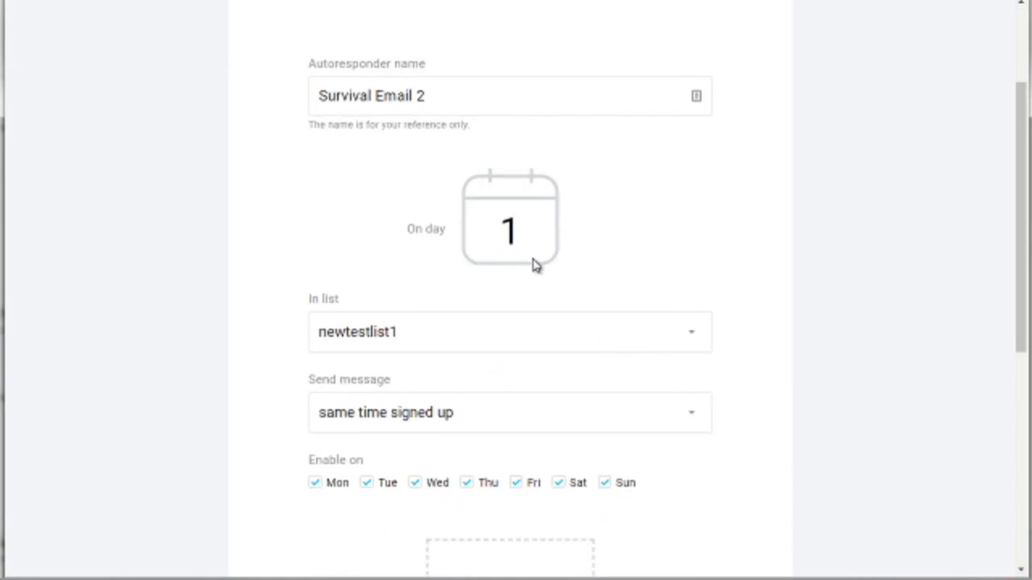
pyautogui.moveTo(479, 230); pyautogui.dragTo(739, 219)
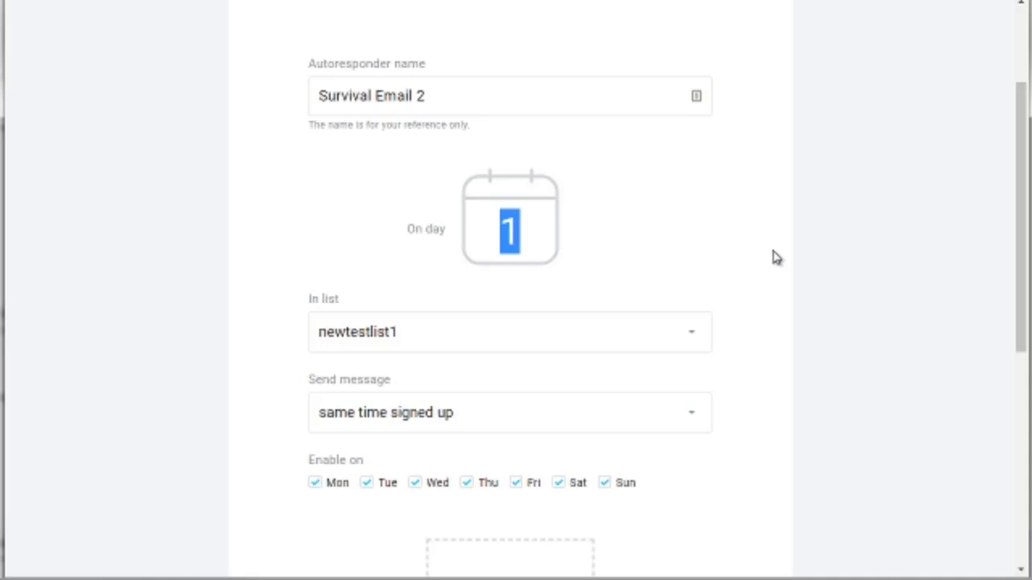
pyautogui.write('2')
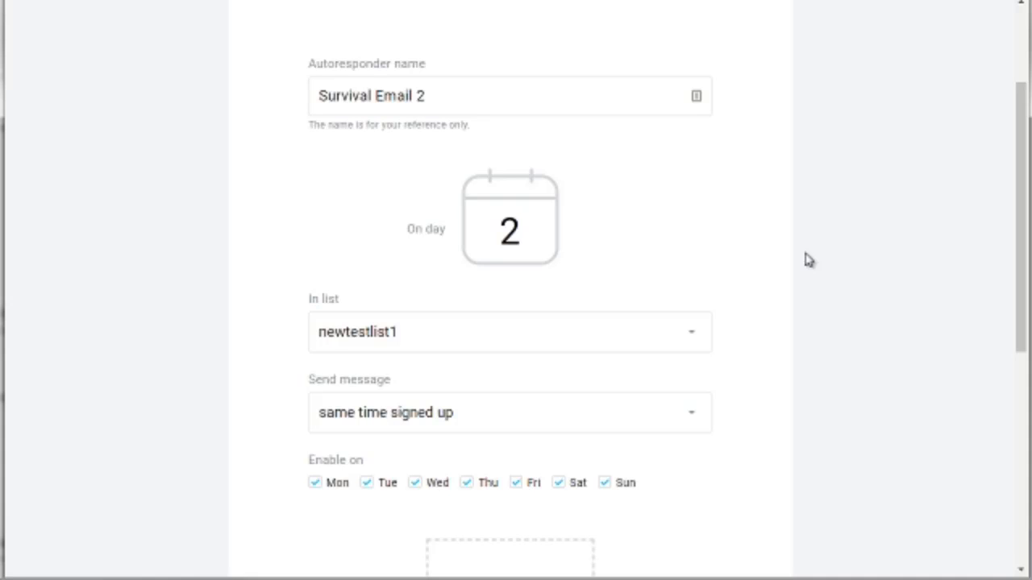
pyautogui.press('BackSpace')
pyautogui.write('1')
pyautogui.scroll(-5, 809, 259)
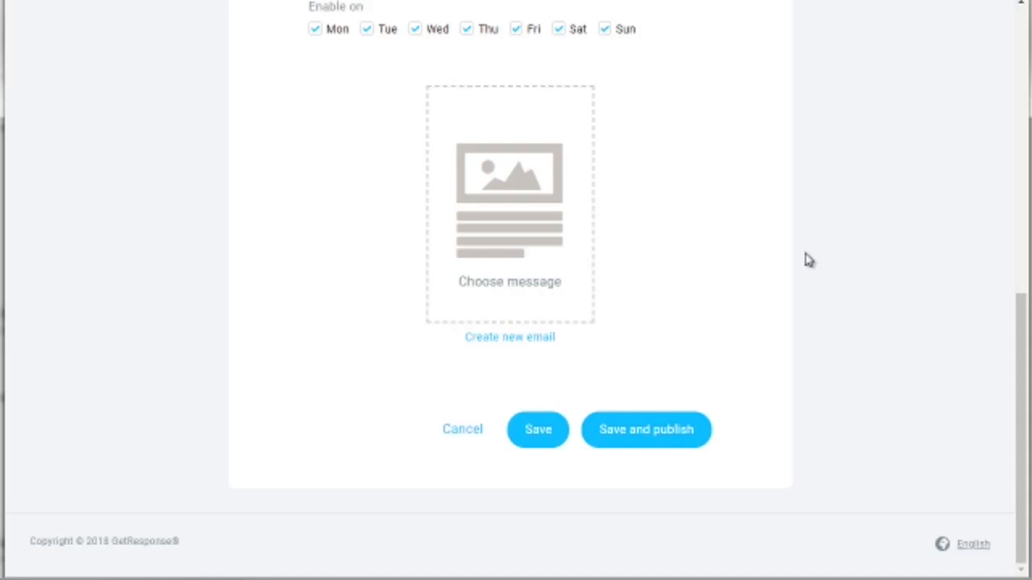
pyautogui.scroll(5, 808, 259)
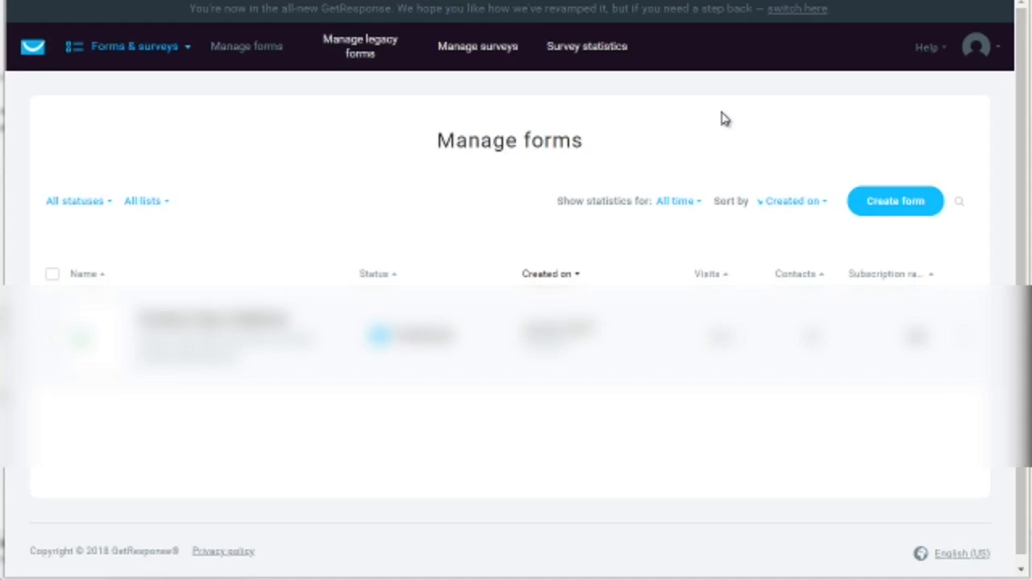
# - Start a new form in Forms & surveys and filter the List Builder Wizard templates to Newsletter sign-up
pyautogui.click(121, 50)
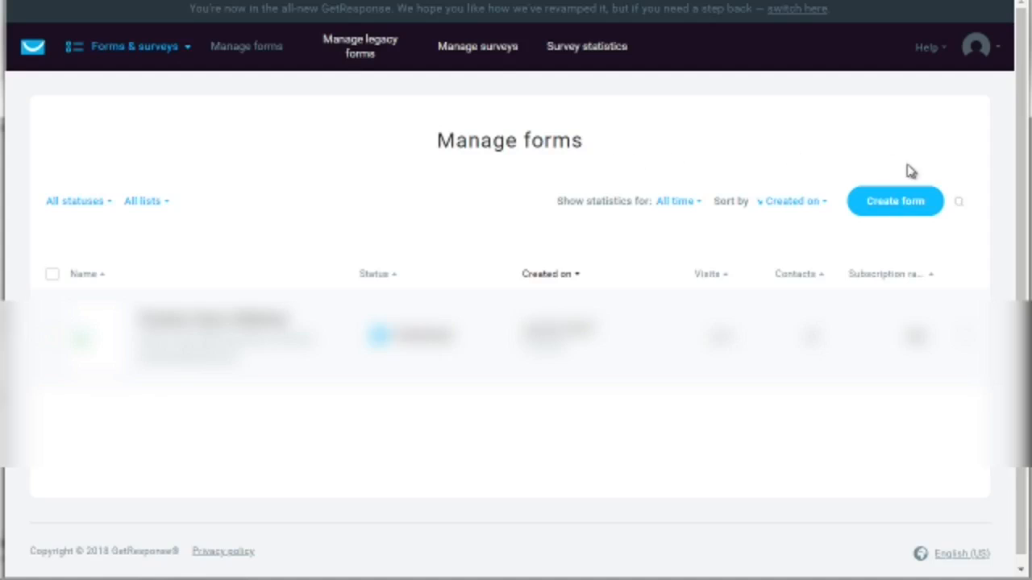
pyautogui.click(911, 203)
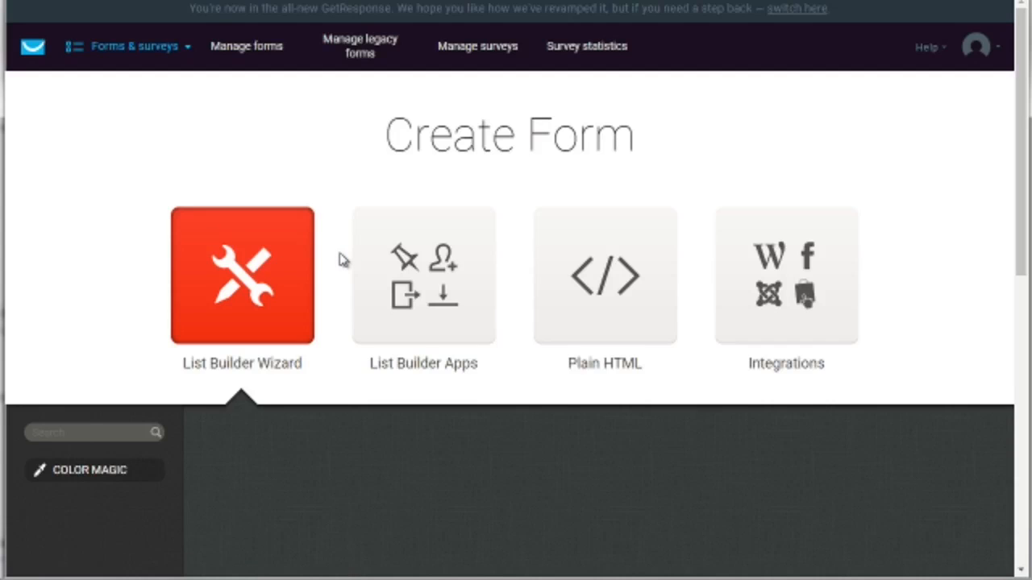
pyautogui.scroll(-1, 340, 255)
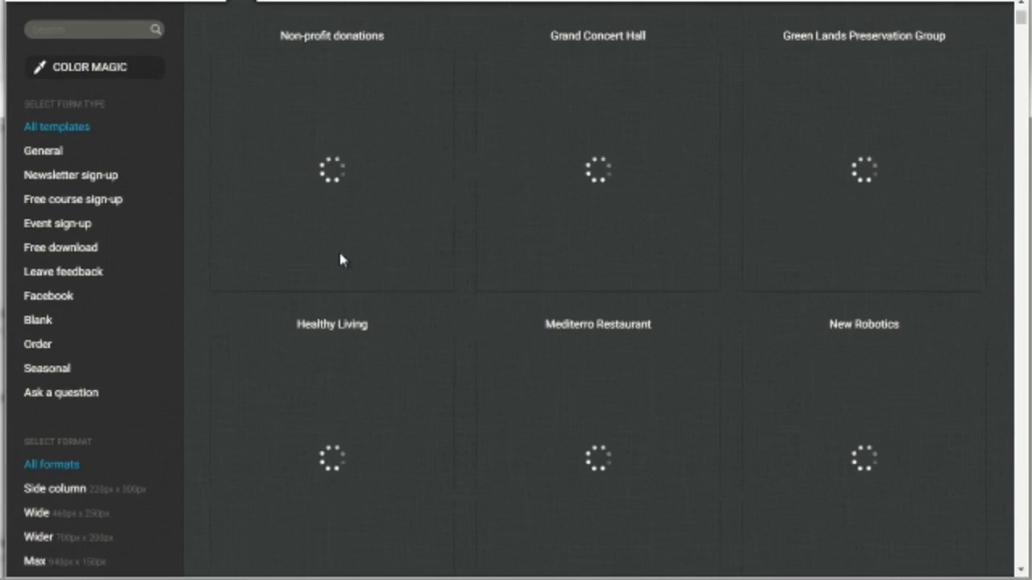
pyautogui.scroll(1, 338, 249)
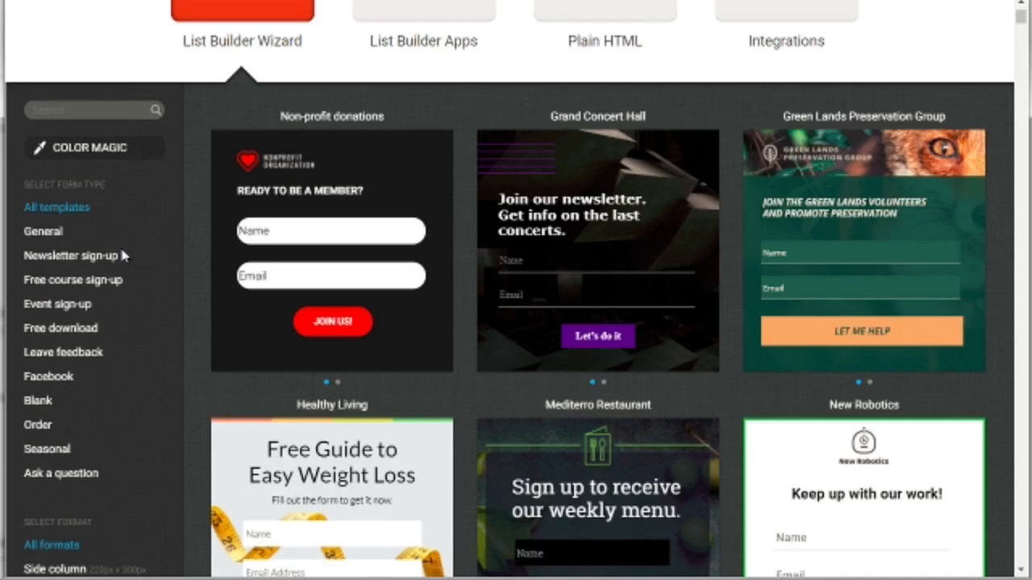
pyautogui.click(64, 265)
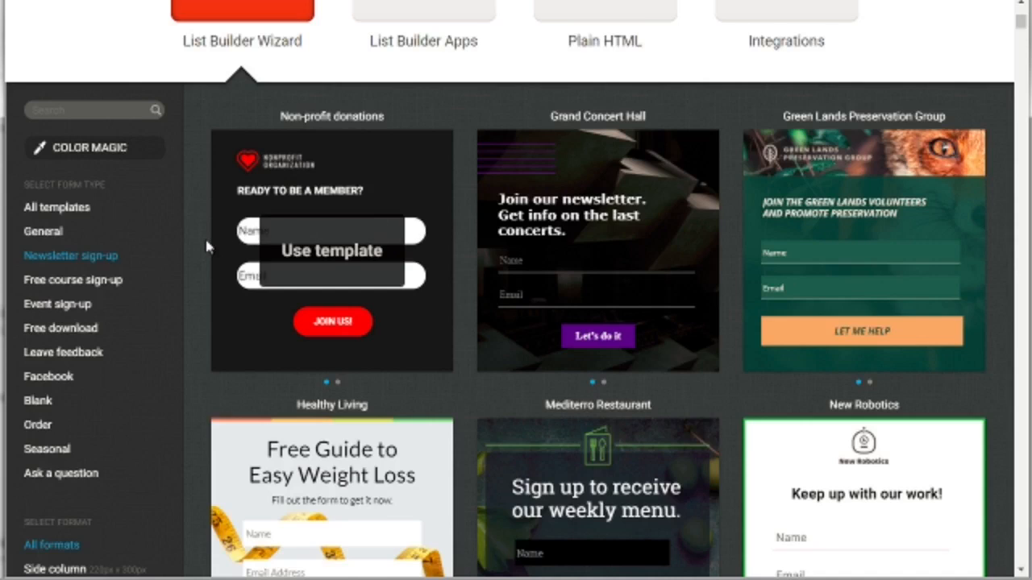
# - Browse the Newsletter sign-up templates and use the New Robotics template for the form
pyautogui.scroll(-2, 206, 245)
pyautogui.scroll(-2, 206, 246)
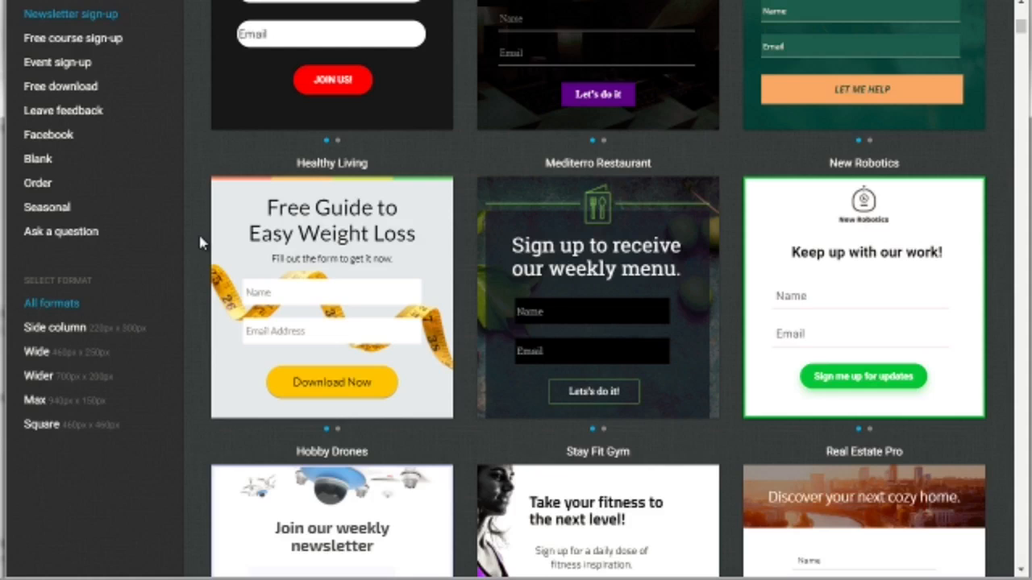
pyautogui.scroll(1, 200, 239)
pyautogui.scroll(-5, 200, 239)
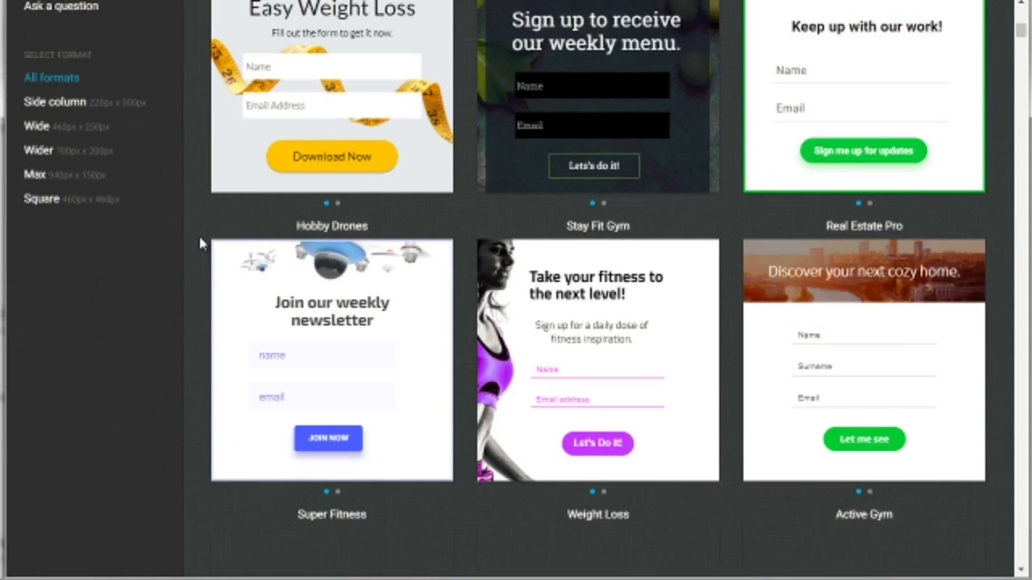
pyautogui.scroll(-3, 200, 240)
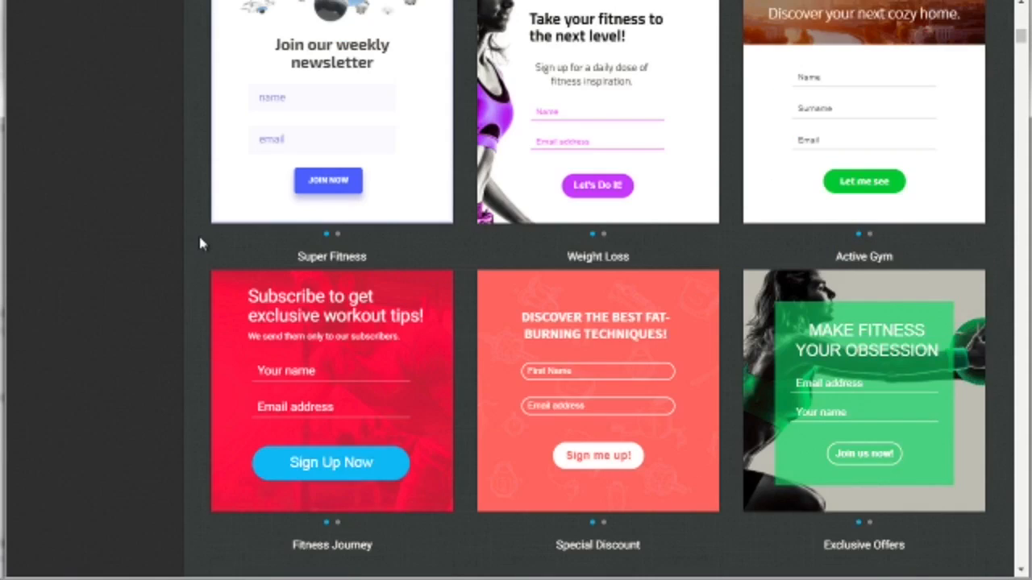
pyautogui.scroll(-3, 200, 241)
pyautogui.scroll(6, 200, 242)
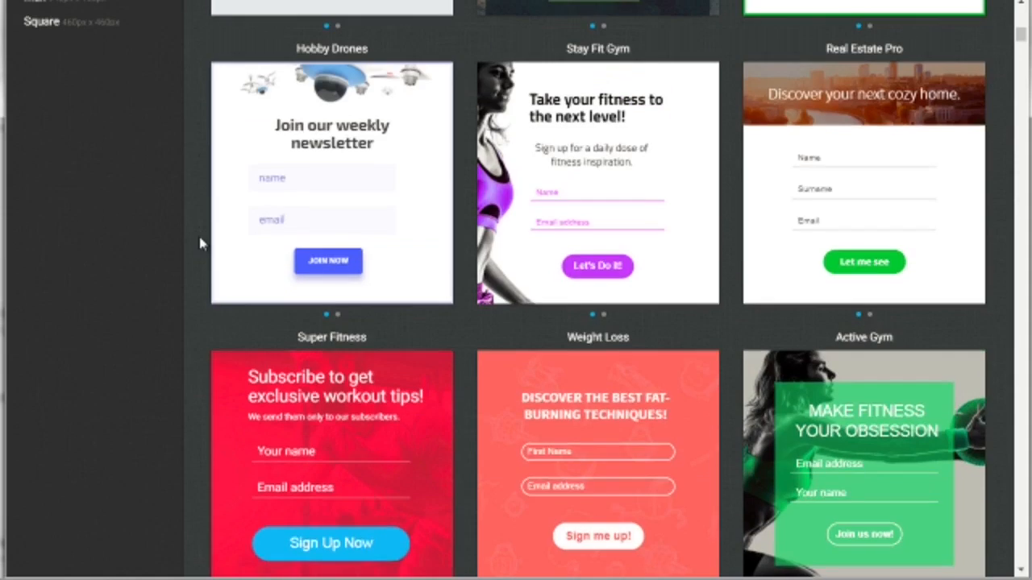
pyautogui.scroll(1, 201, 241)
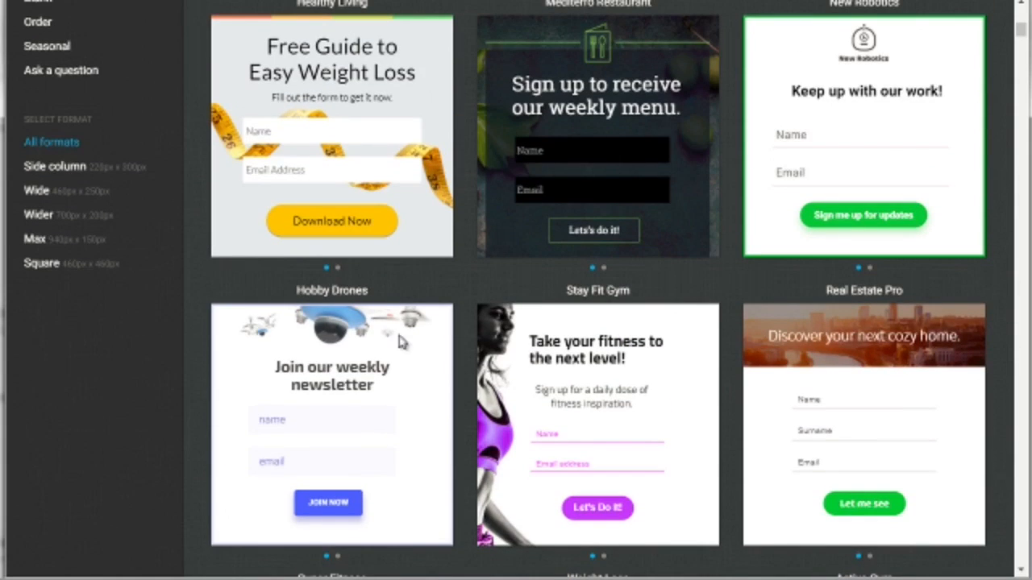
pyautogui.scroll(3, 201, 308)
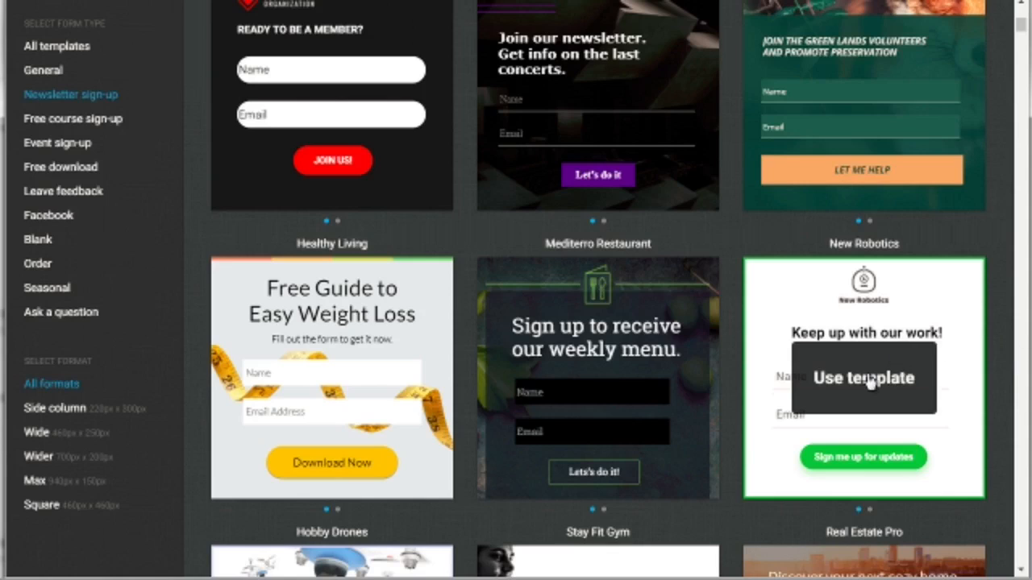
pyautogui.click(868, 376)
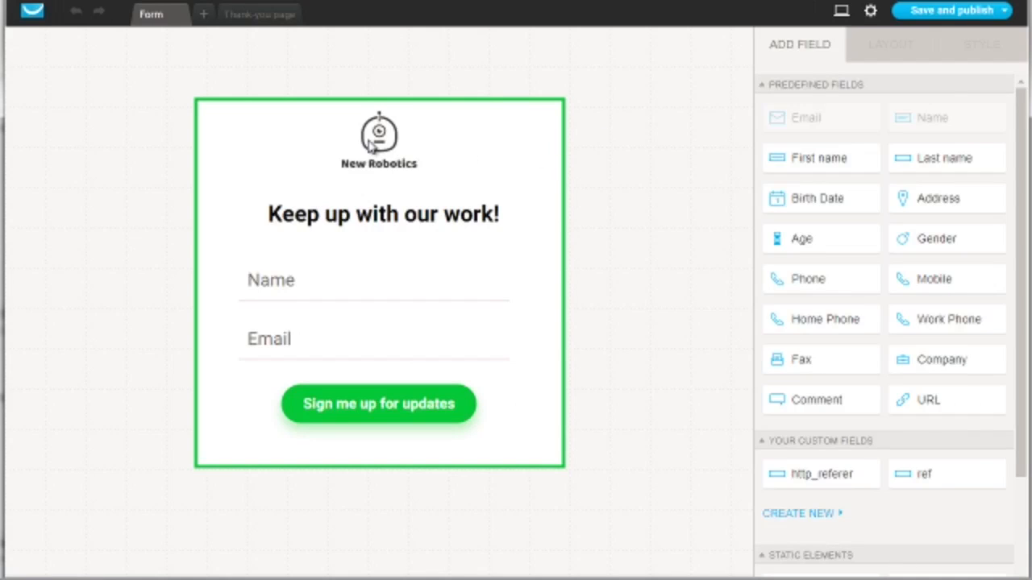
# - Look into the image library for a replacement logo and delete the New Robotics logo from the form
pyautogui.click(371, 143)
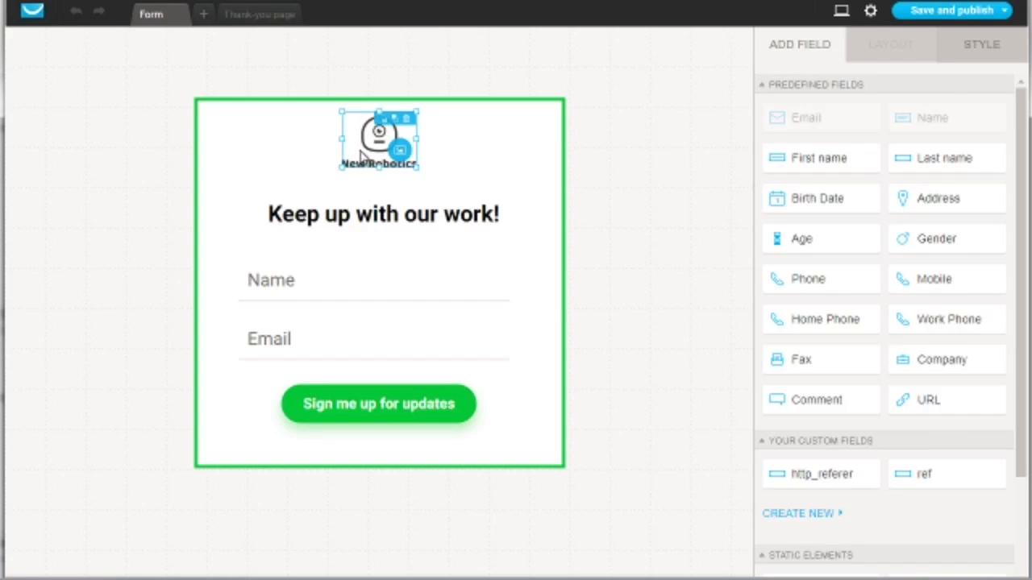
pyautogui.click(400, 152)
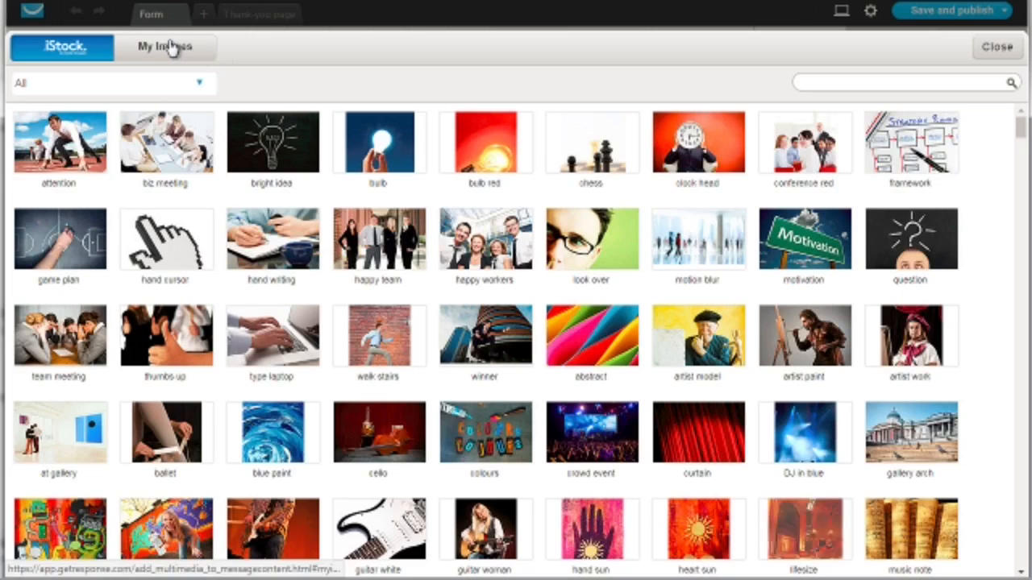
pyautogui.click(993, 46)
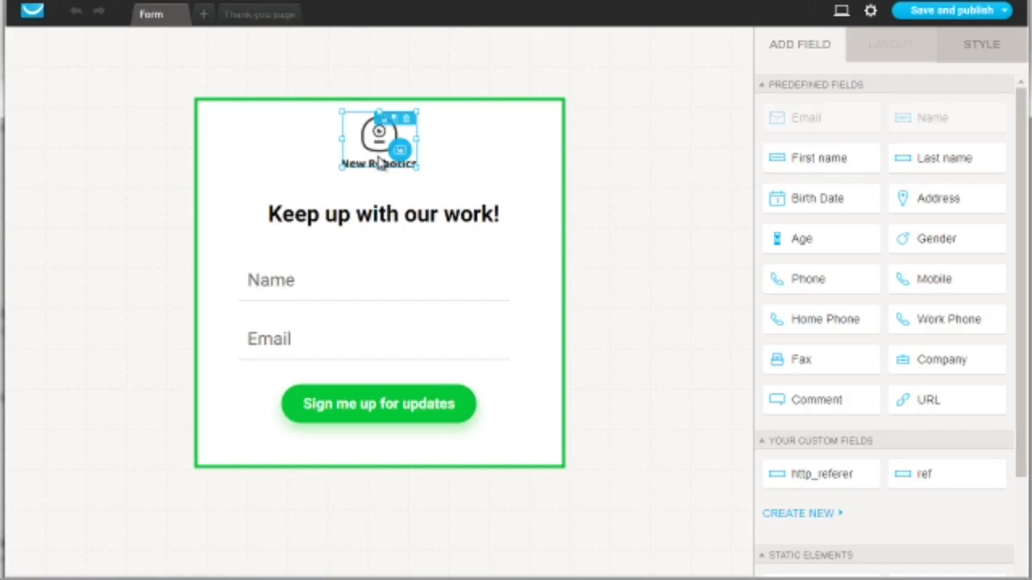
pyautogui.click(408, 119)
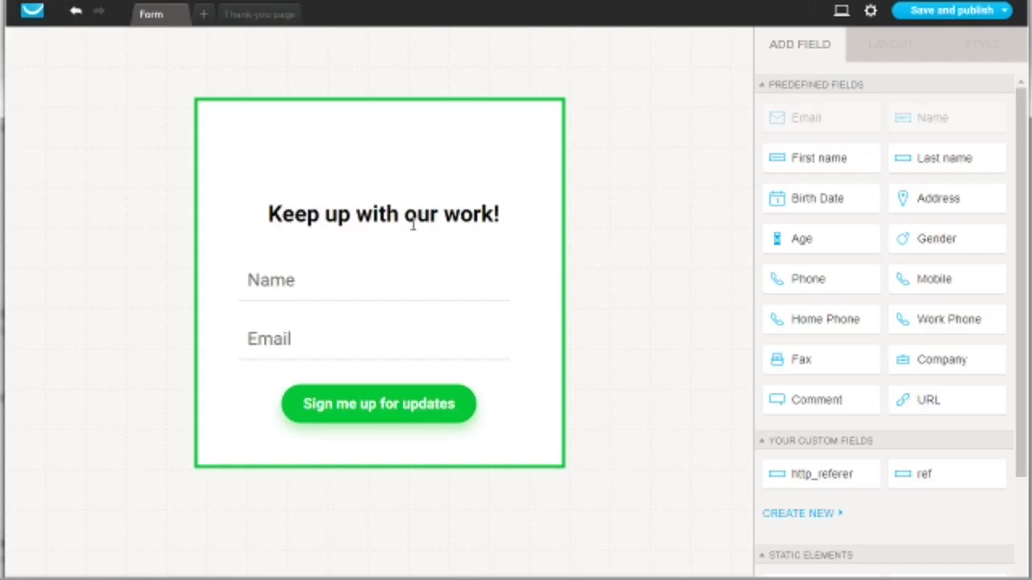
pyautogui.click(271, 211)
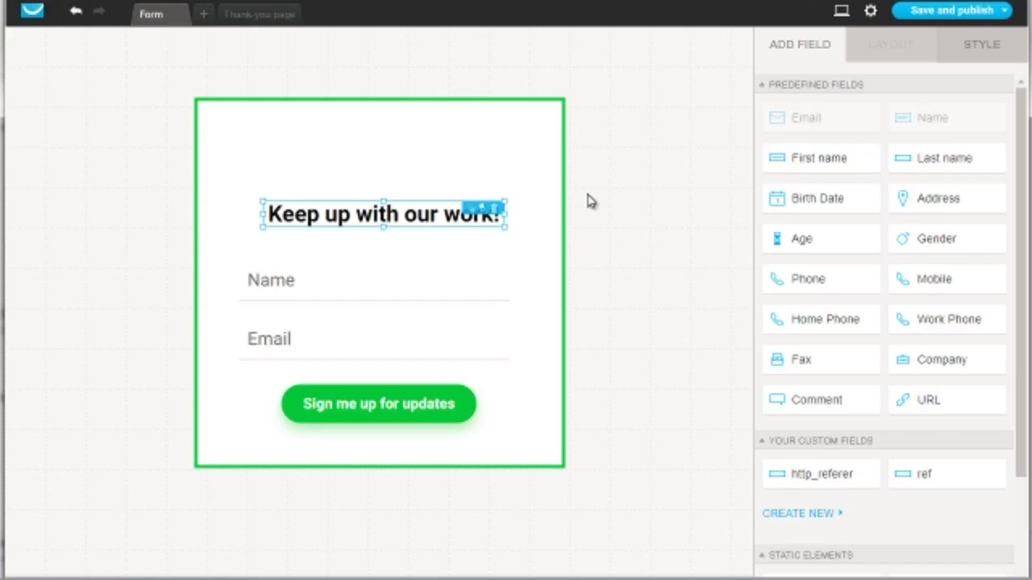
pyautogui.click(367, 216)
pyautogui.click(291, 290)
pyautogui.click(280, 331)
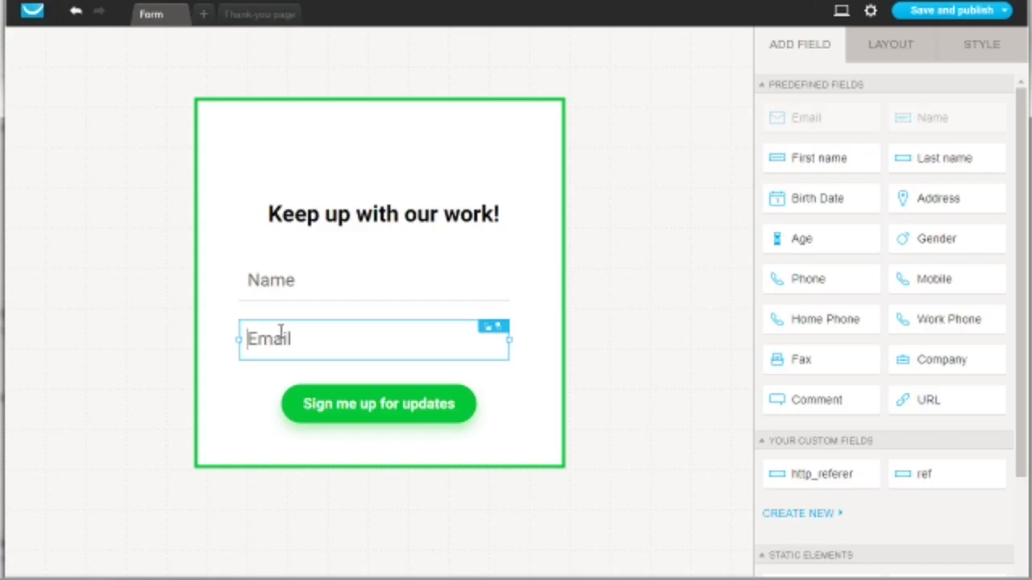
# - Change the sign-up button's text to "Send Me The Report"
pyautogui.click(367, 409)
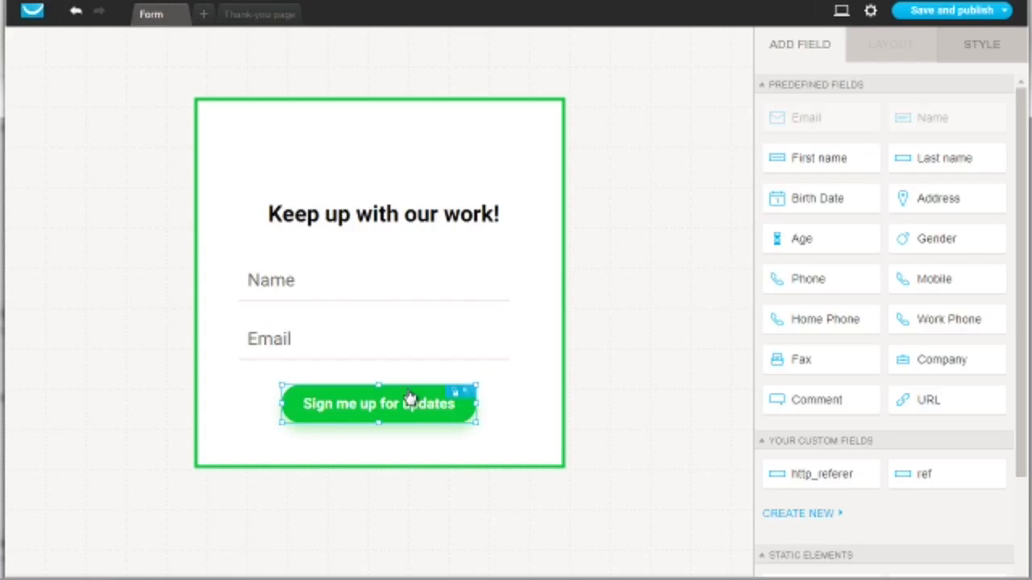
pyautogui.click(379, 408)
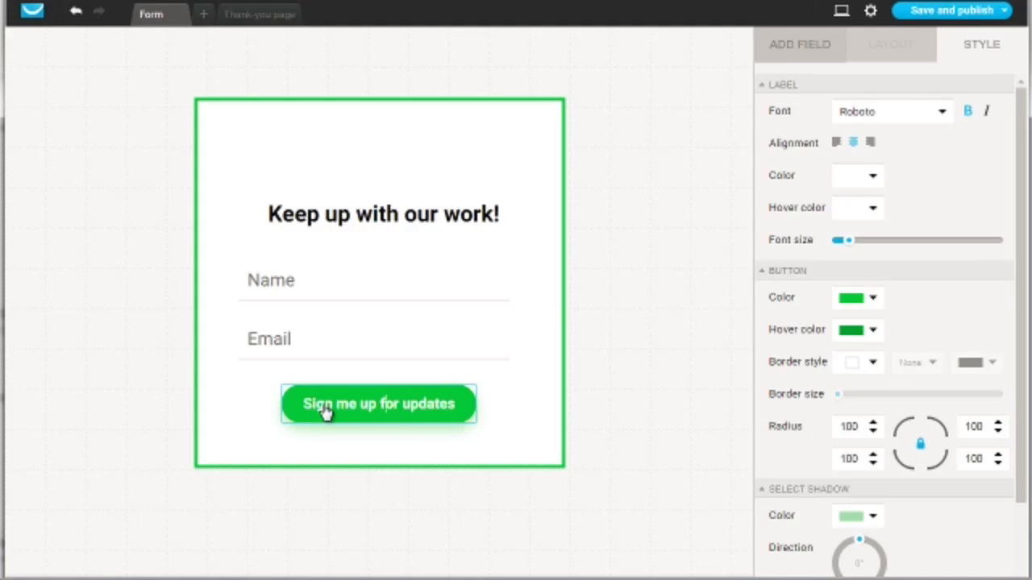
pyautogui.write('S')
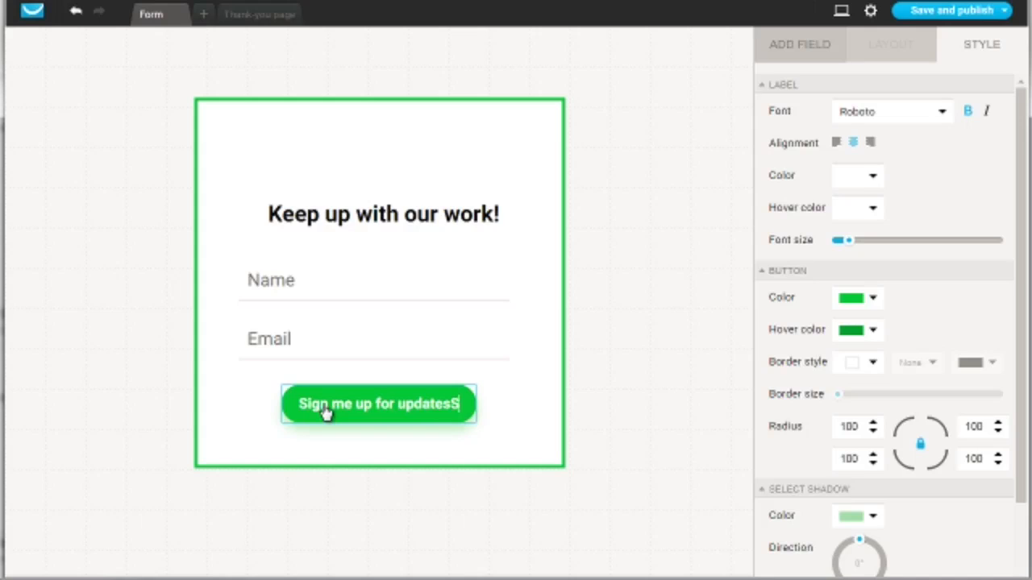
pyautogui.hotkey('ctrl', 'a')
pyautogui.write('Send ')
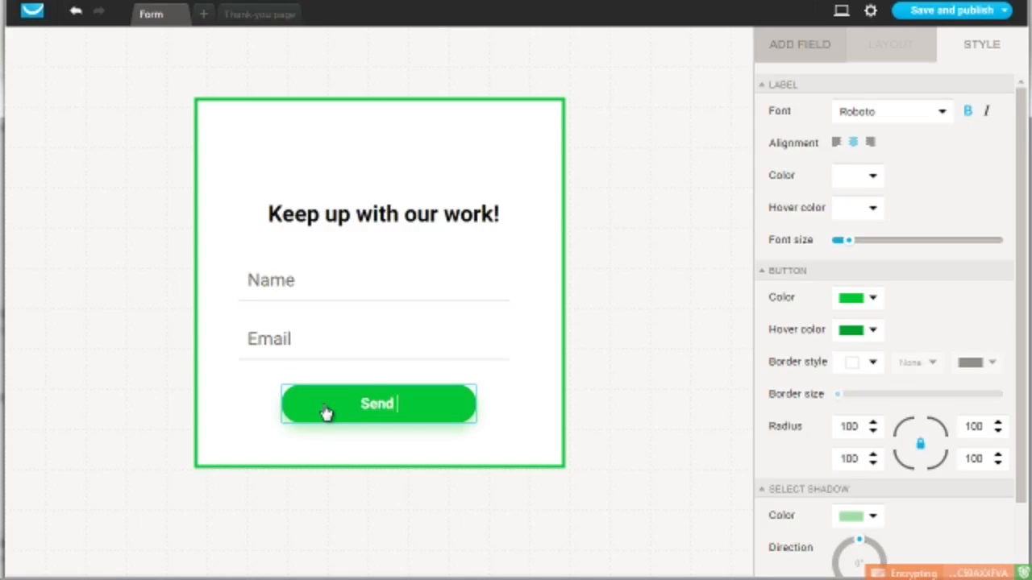
pyautogui.write('Me The Report')
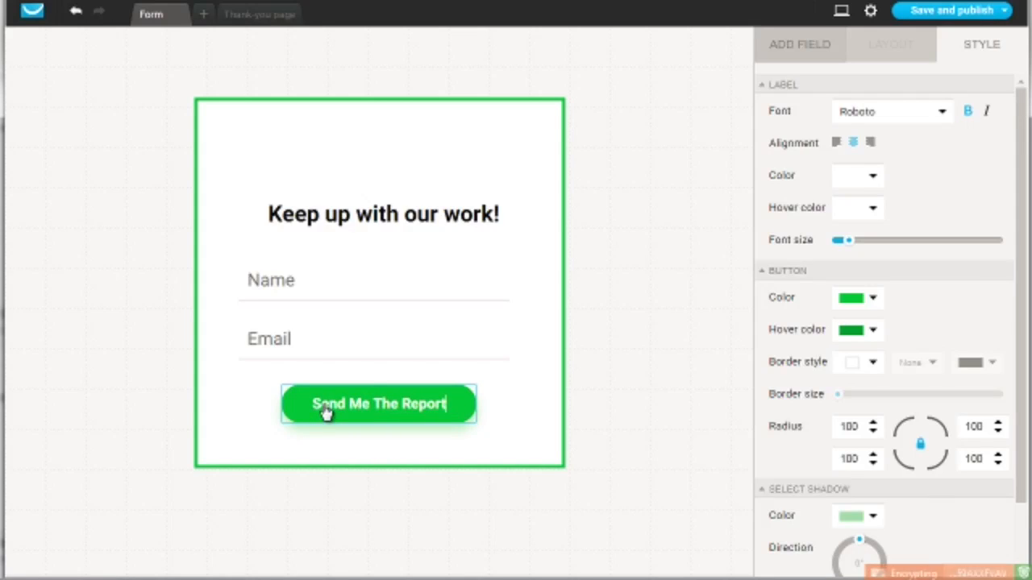
pyautogui.click(622, 301)
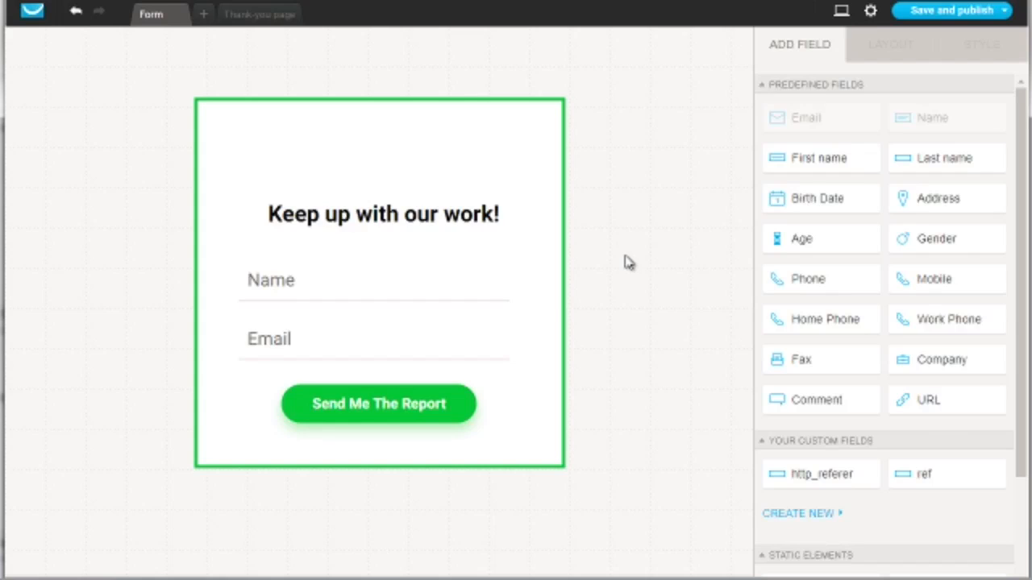
# - Check the layout settings of the form's Name field
pyautogui.click(362, 289)
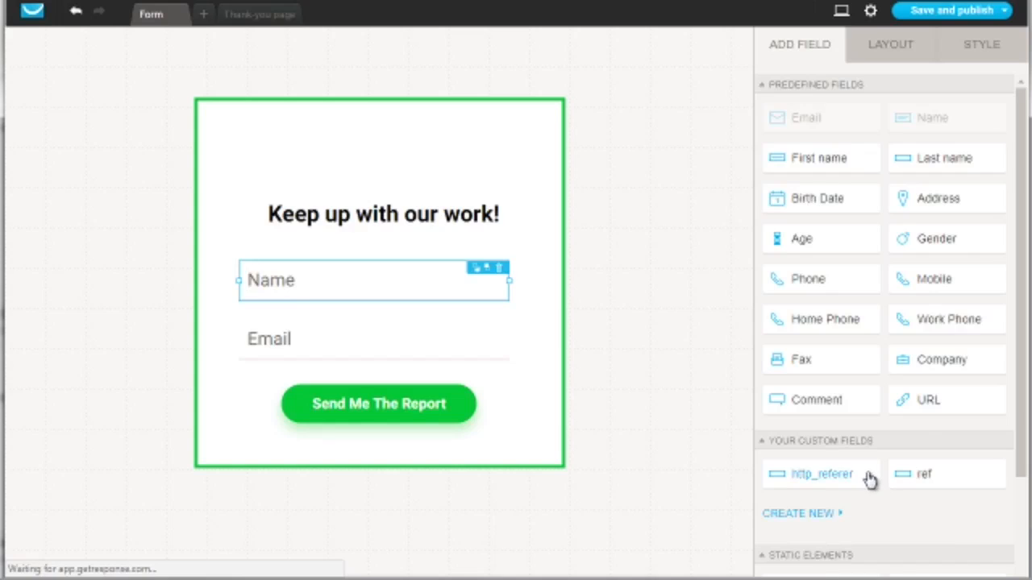
pyautogui.scroll(-2, 865, 476)
pyautogui.scroll(2, 865, 376)
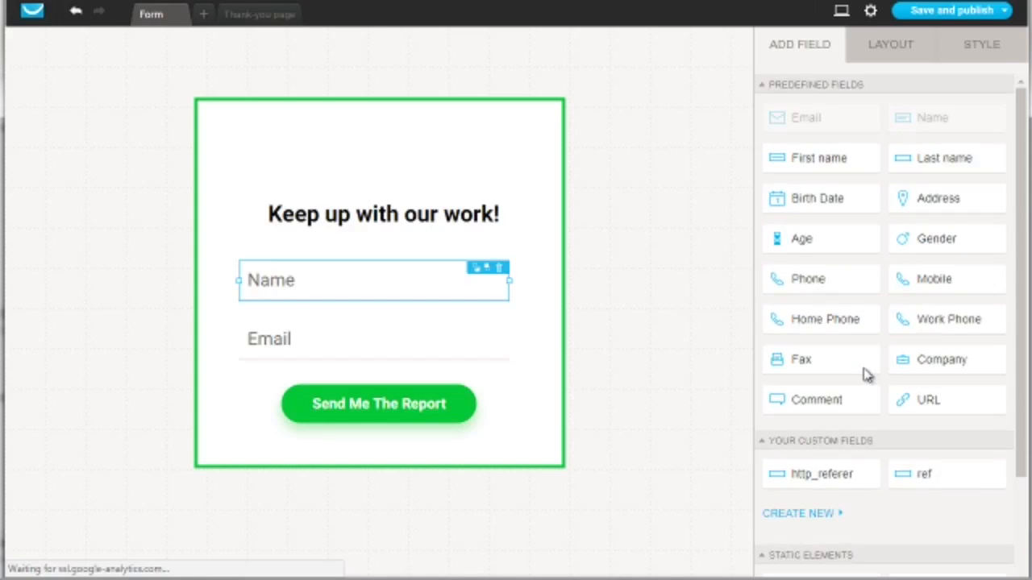
pyautogui.click(888, 53)
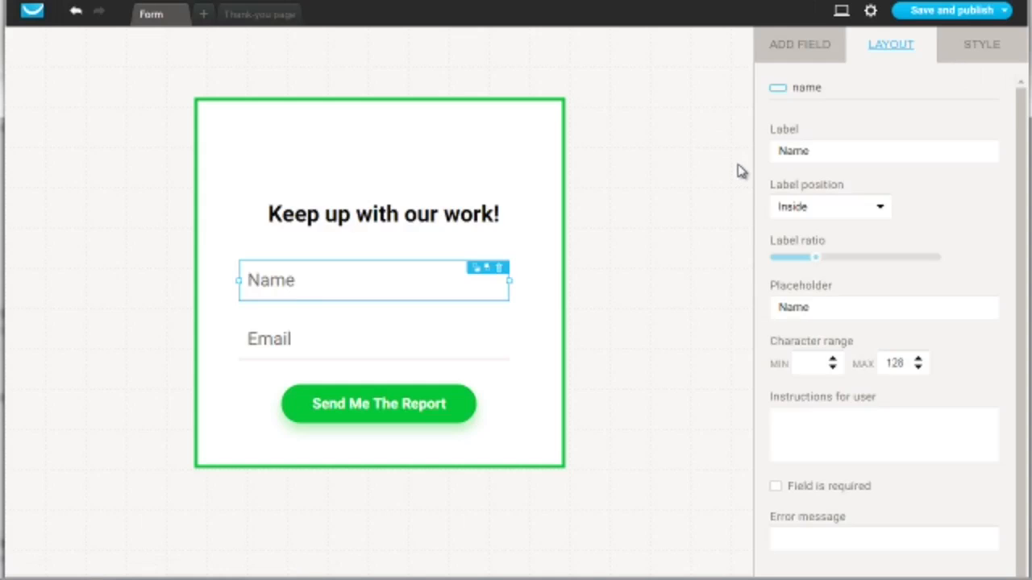
# - Save and publish the form and copy its JavaScript code for installing it oneself
pyautogui.moveTo(946, 10)
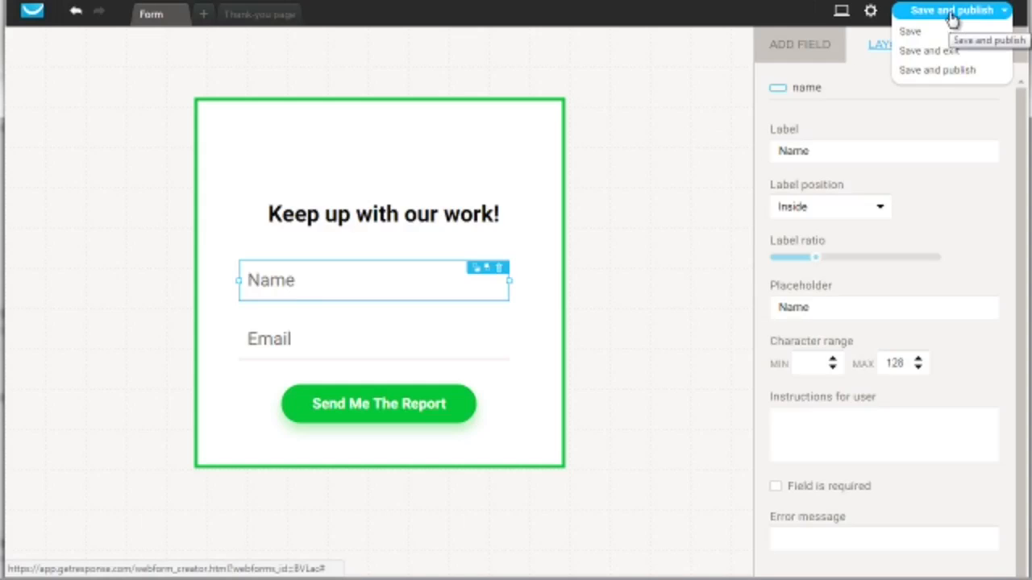
pyautogui.click(934, 16)
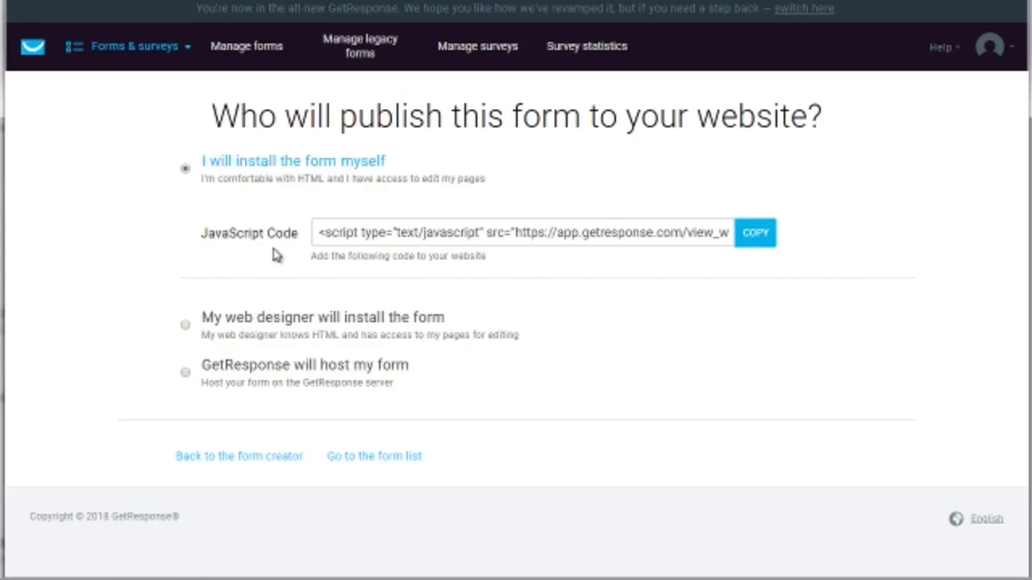
pyautogui.click(753, 235)
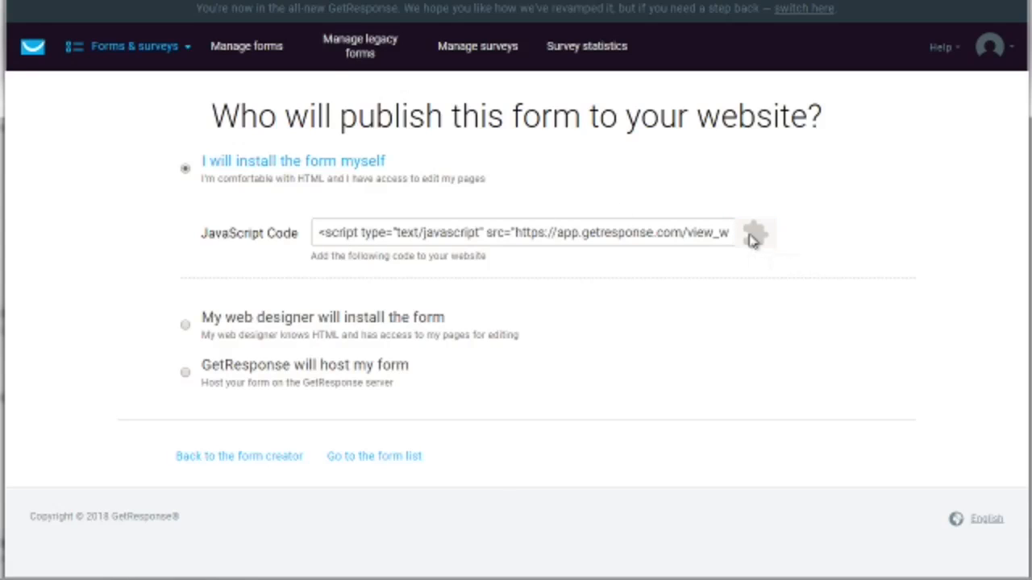
pyautogui.click(753, 241)
pyautogui.click(231, 64)
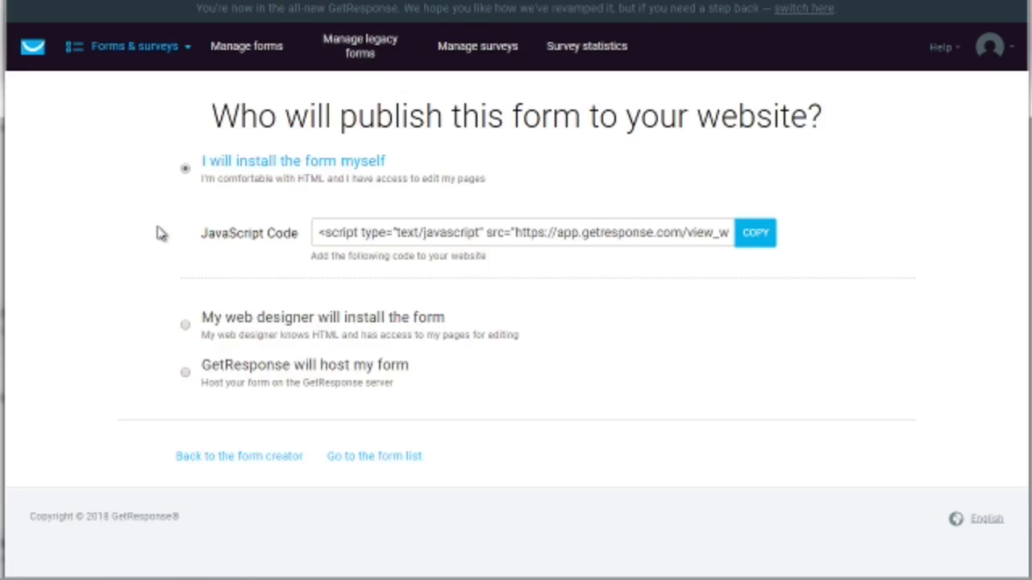
# - Choose GetResponse as the form's host and copy the form link to view the hosted form
pyautogui.click(193, 376)
pyautogui.click(747, 317)
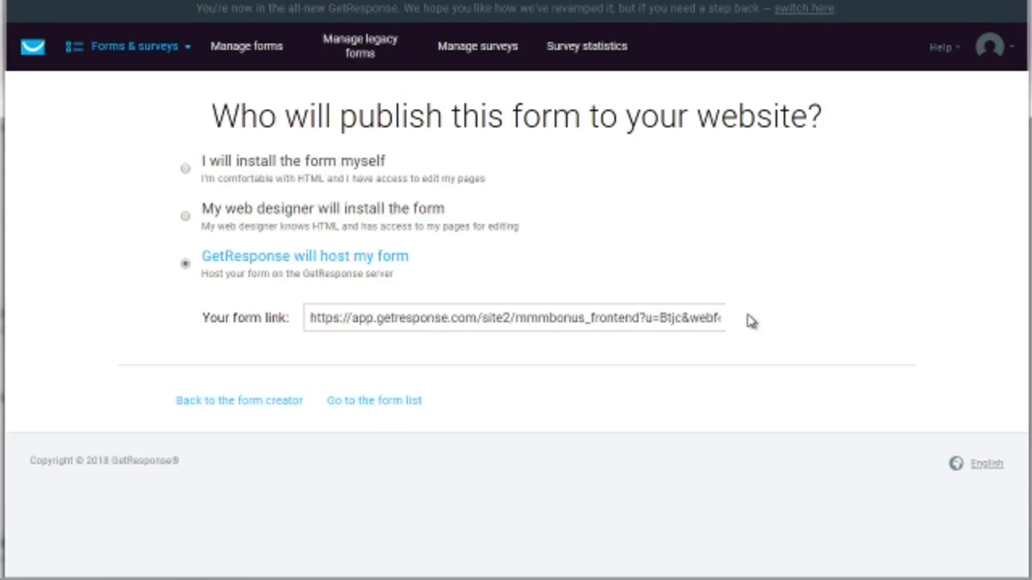
pyautogui.click(642, 324)
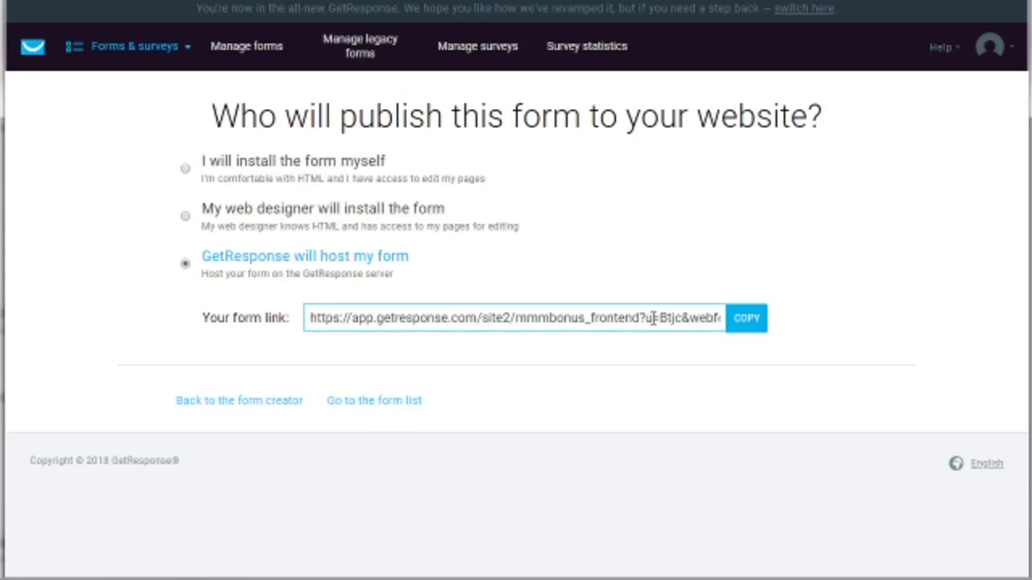
pyautogui.click(748, 319)
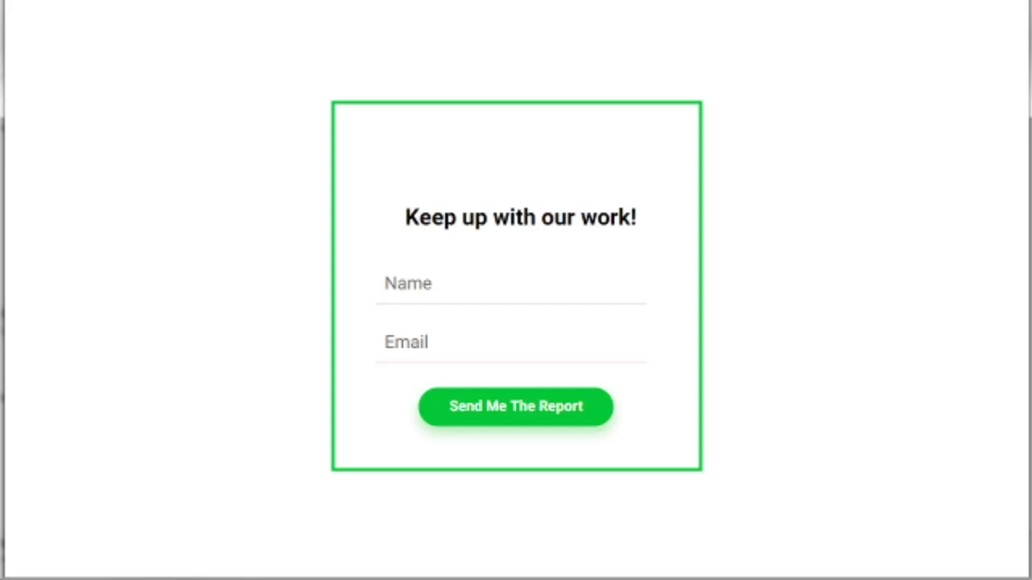
pyautogui.click(129, 2)
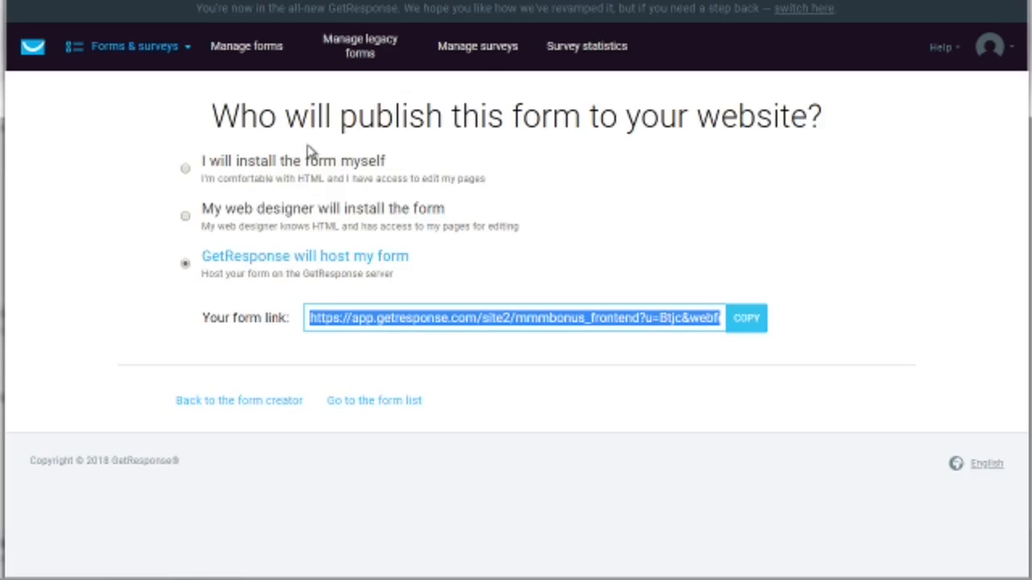
pyautogui.moveTo(44, 60)
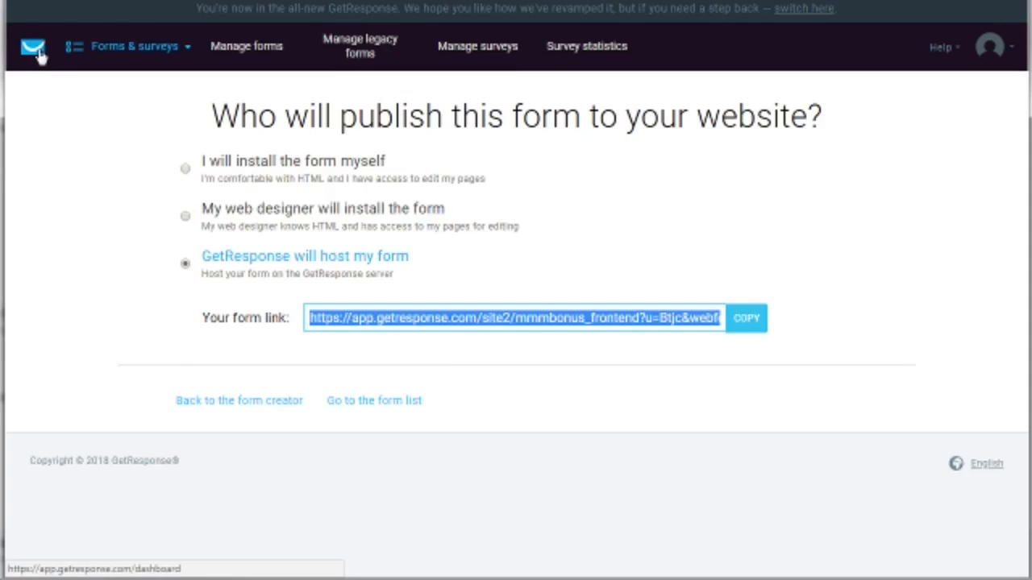